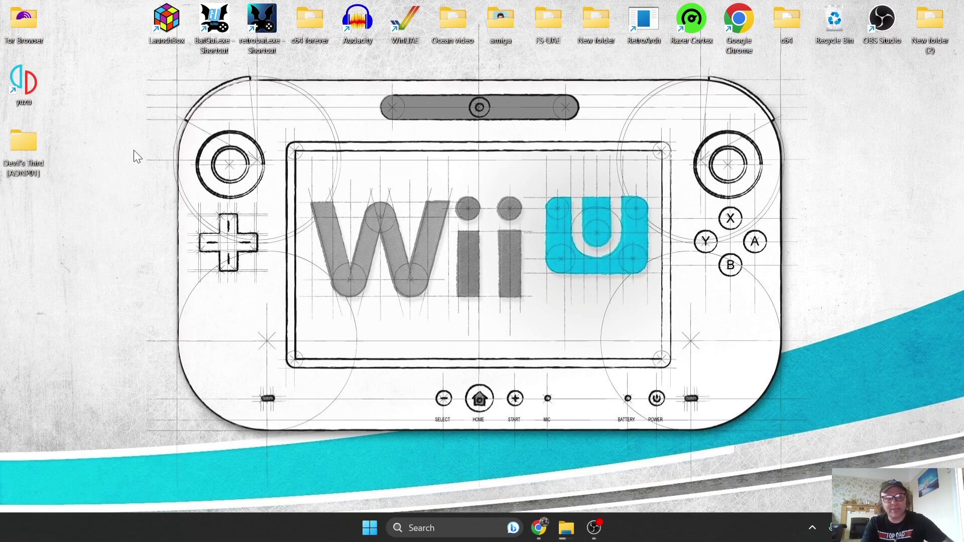
Open the code folder inside the desktop folder Devil's Third [ADNP01] and examine the Devils Third.rpx file
double_click(24, 148)
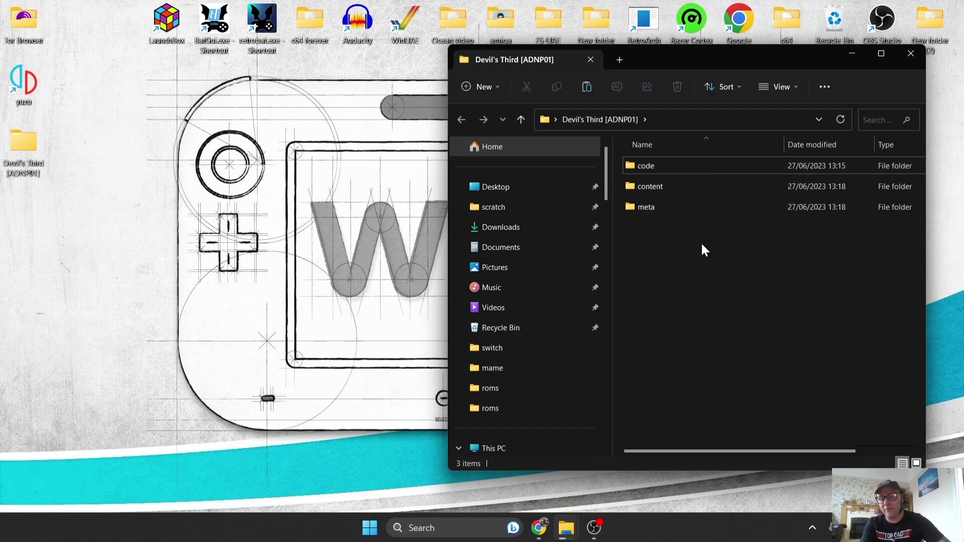
double_click(709, 167)
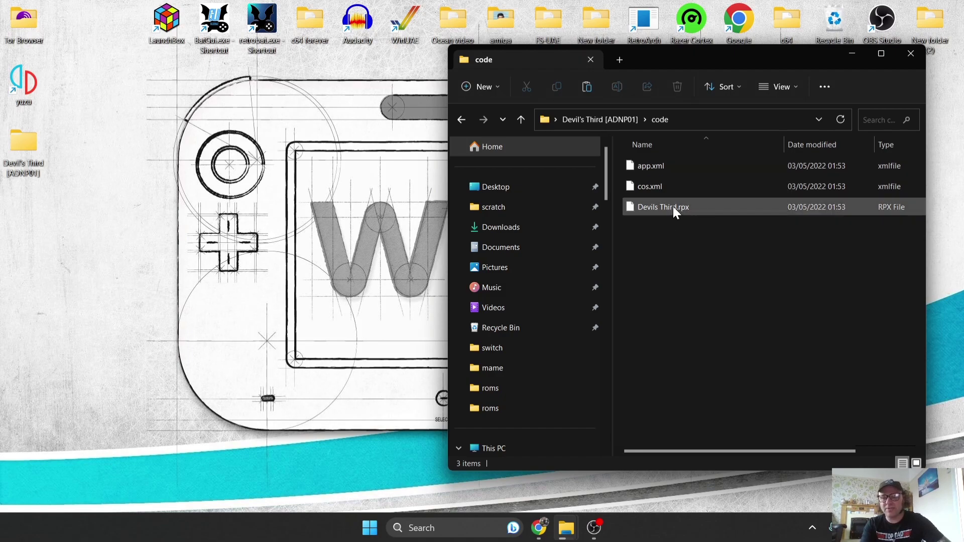
mouse_move(693, 209)
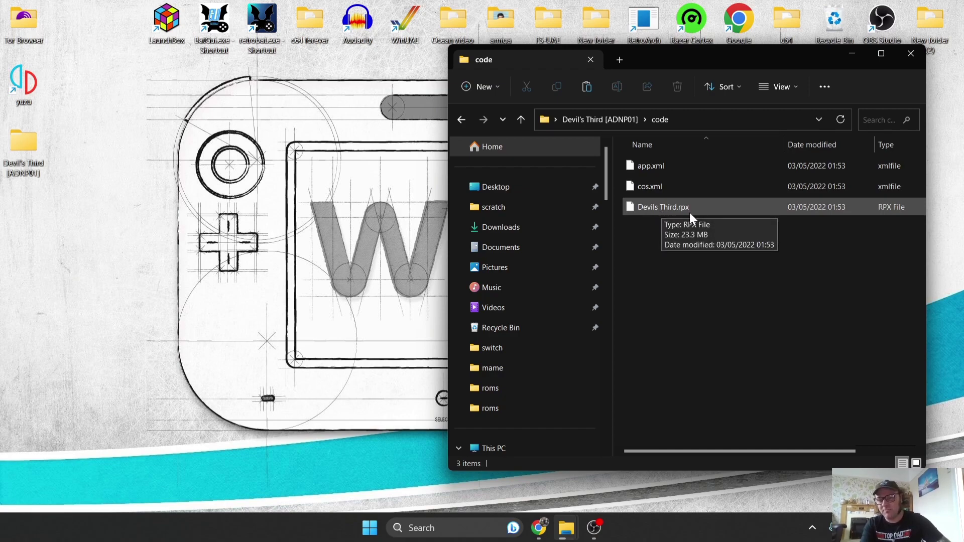
right_click(664, 209)
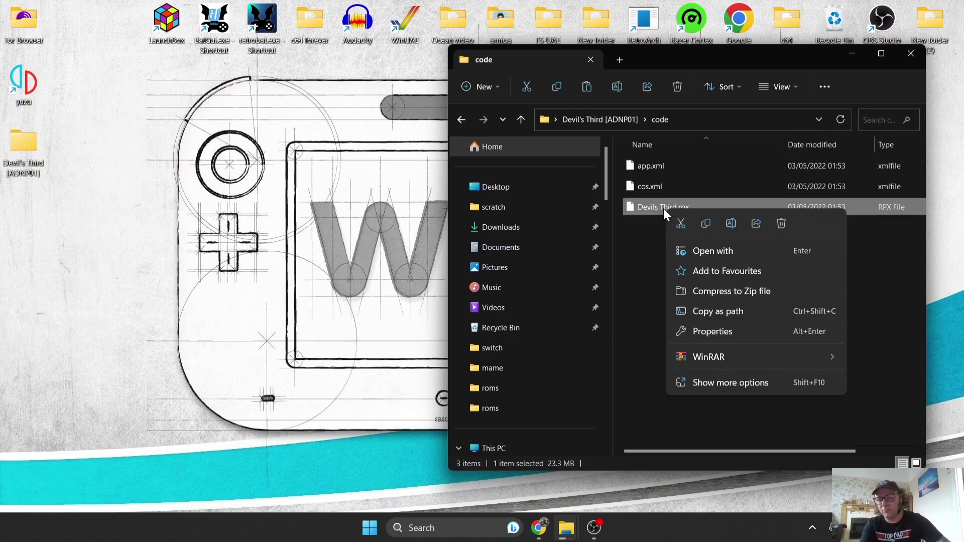
click(717, 382)
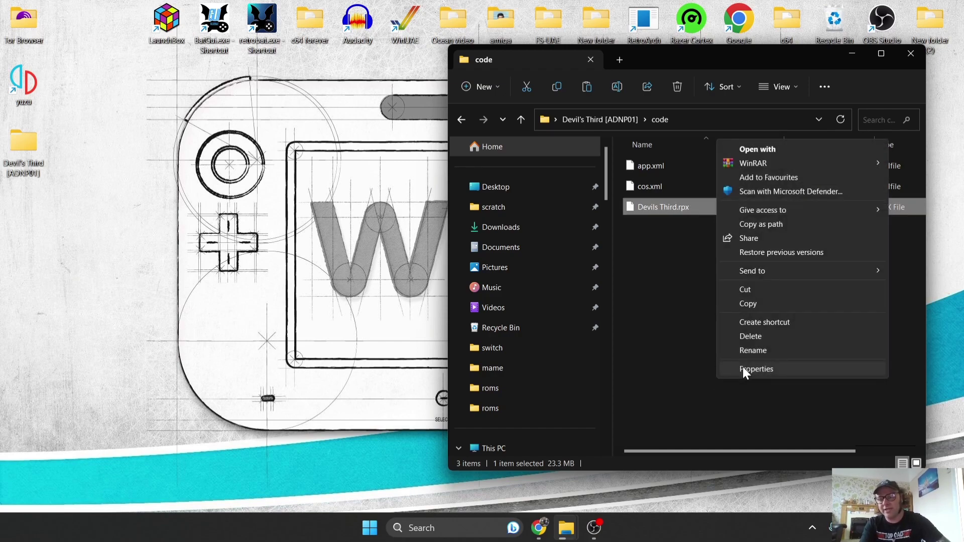
click(753, 351)
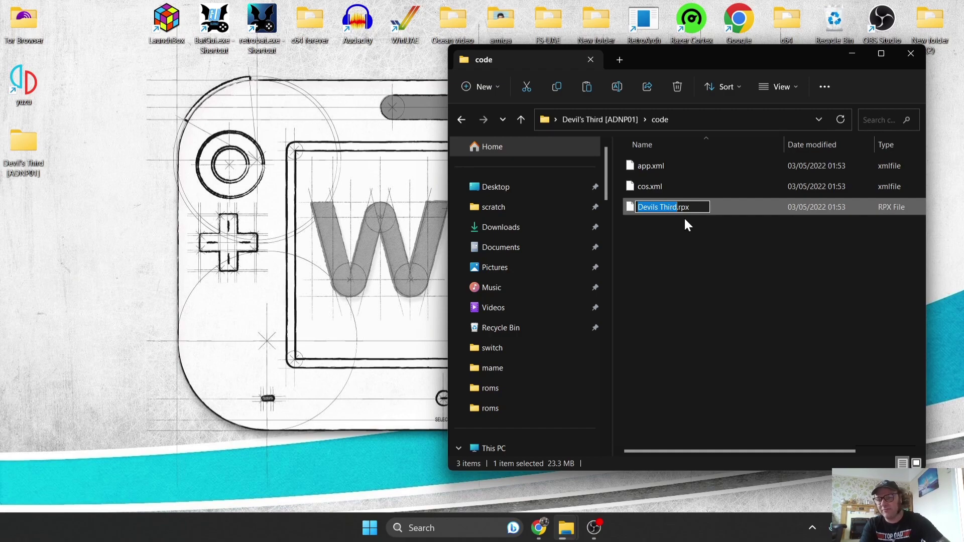
click(746, 241)
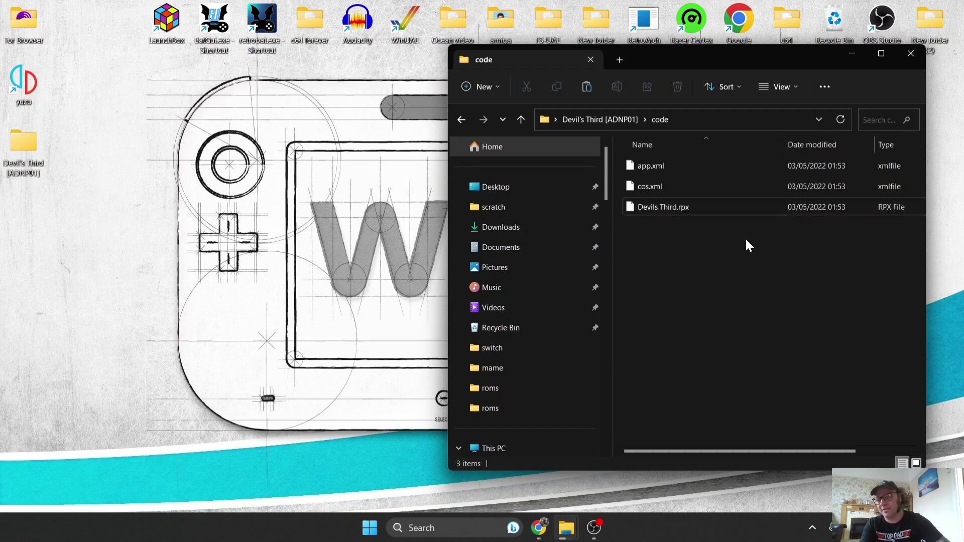
click(911, 54)
Switch to Chrome and download cemu-2.0-42-windows-x64.zip from the Cemu 2.0-42 (Experimental) release on GitHub
click(539, 528)
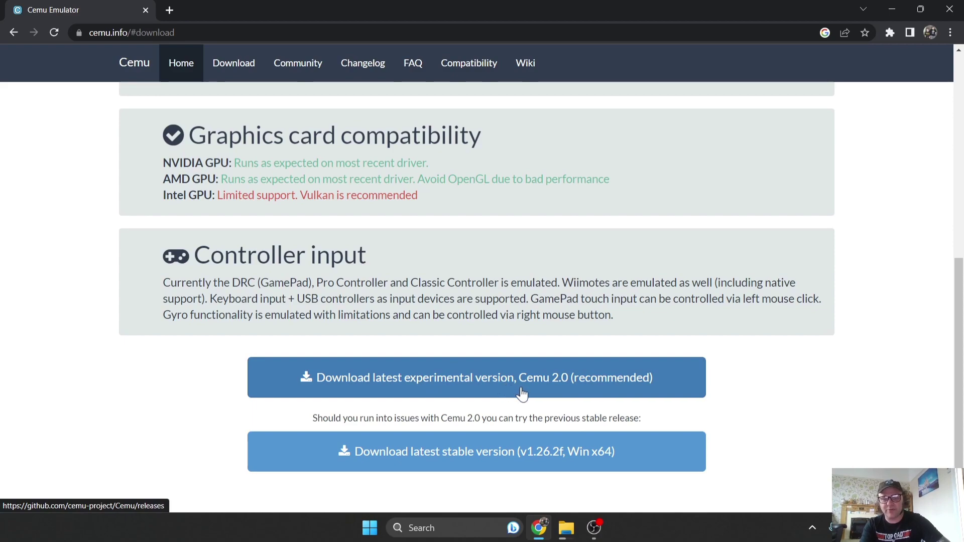
click(490, 379)
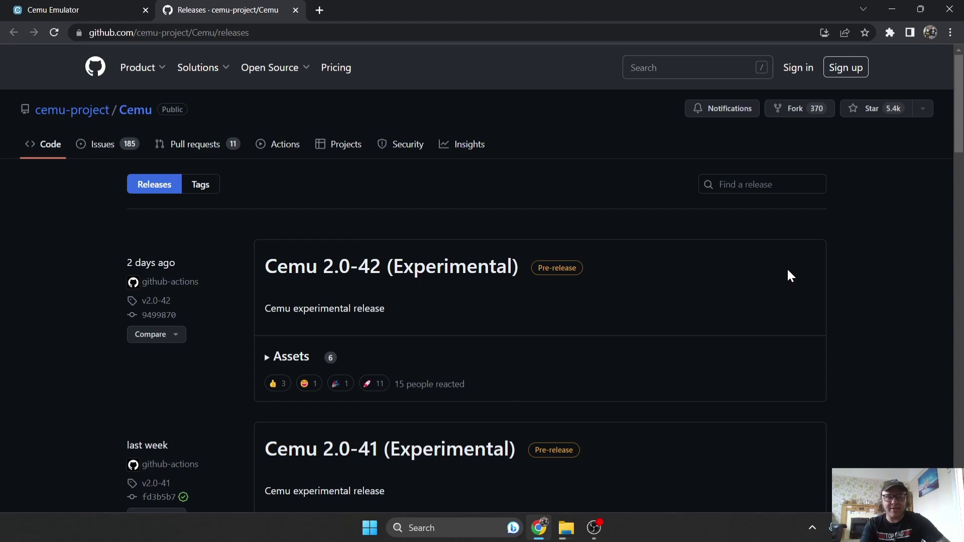
click(400, 265)
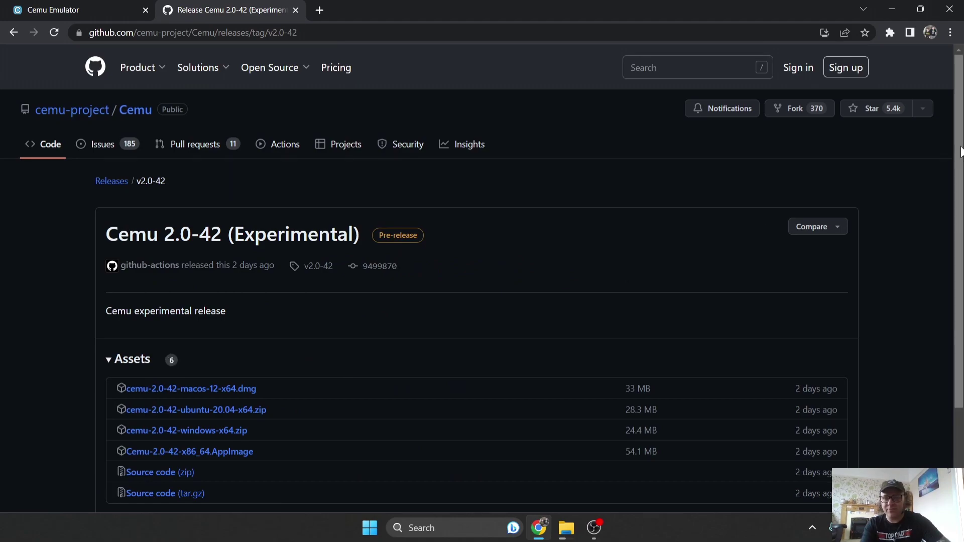
scroll(452, 291, down, 1)
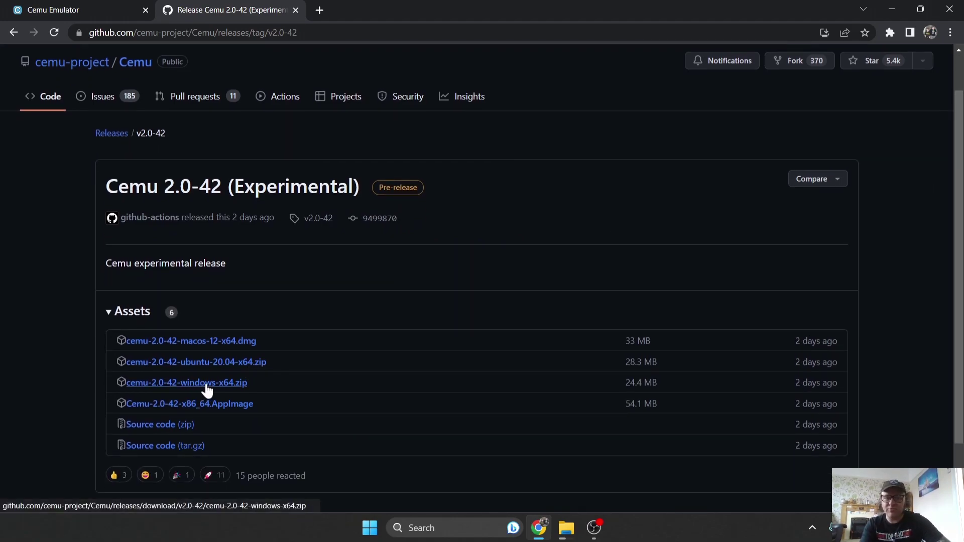
click(236, 385)
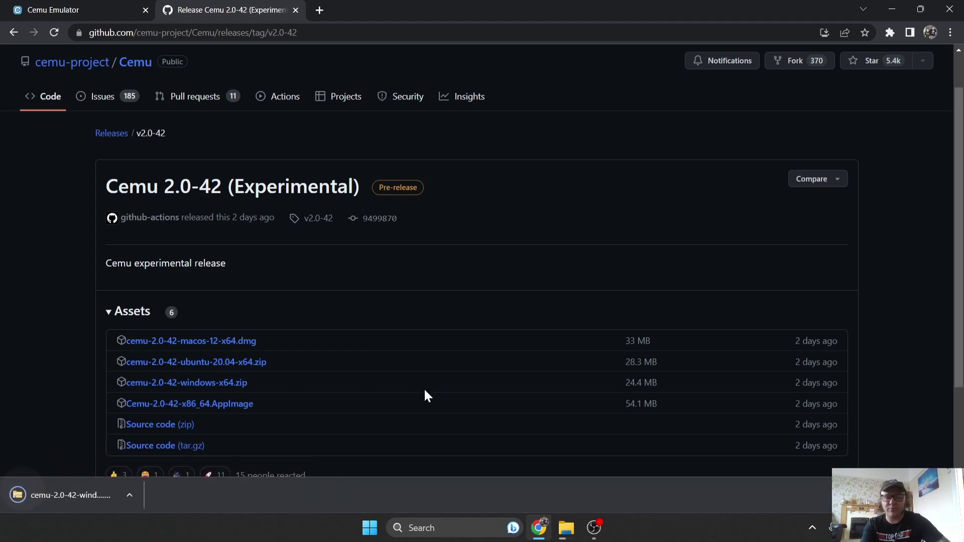
Extract the Cemu_2.0-42 folder from the downloaded zip to the desktop
drag(635, 8, 789, 159)
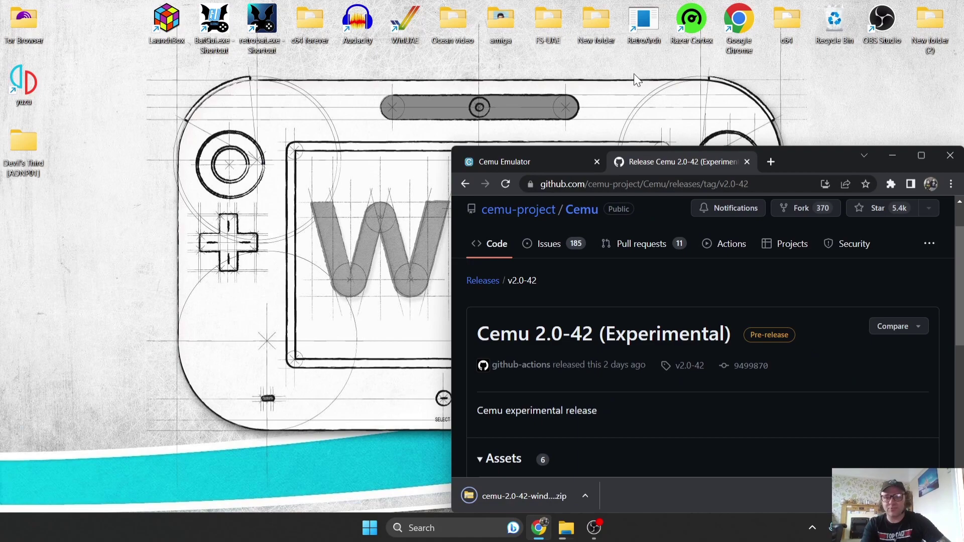
click(525, 494)
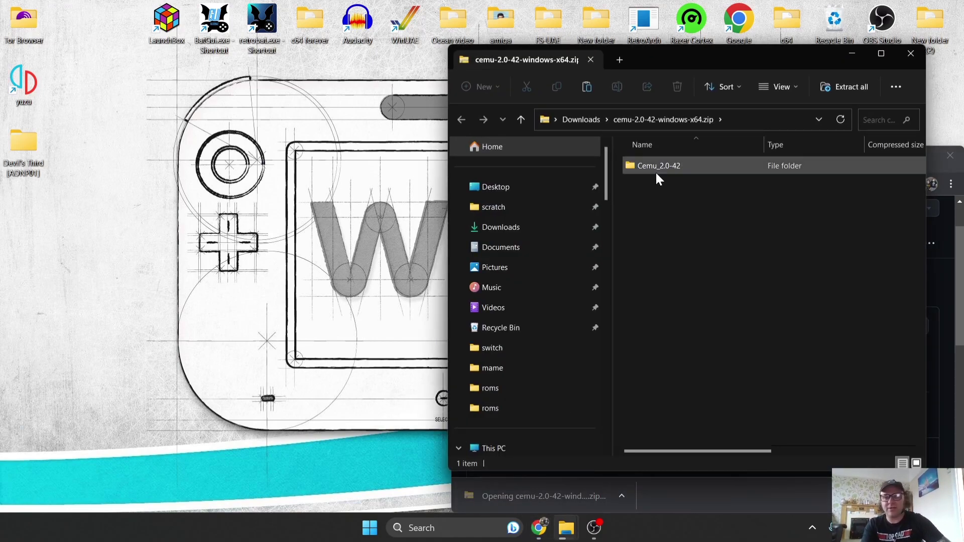
drag(658, 167, 126, 221)
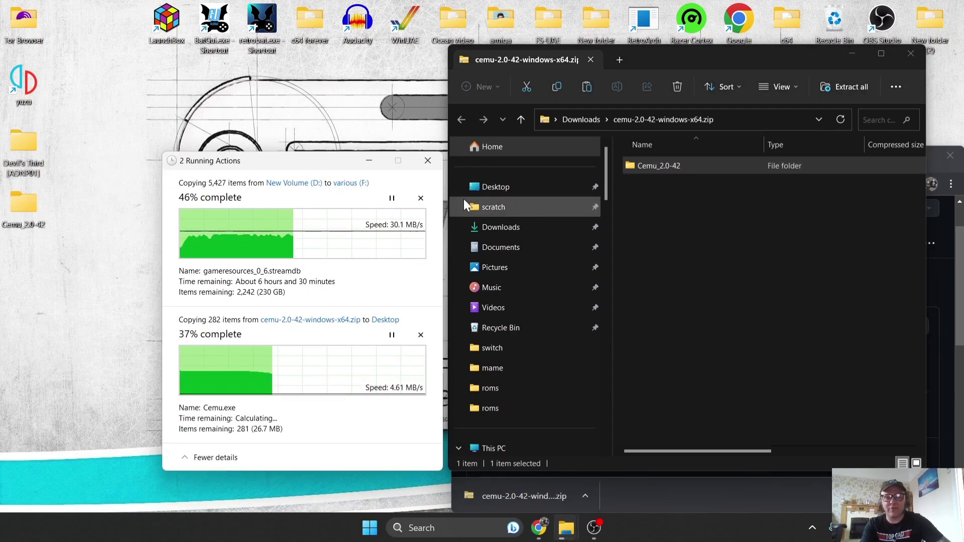
key(super+d)
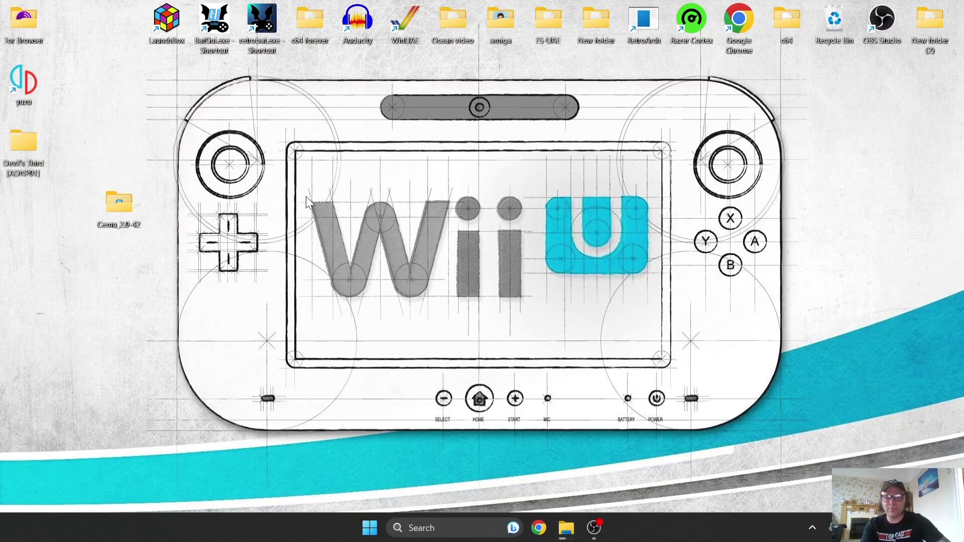
Launch Cemu.exe from the extracted Cemu_2.0-42 folder, allowing it to run past the SmartScreen block
double_click(121, 213)
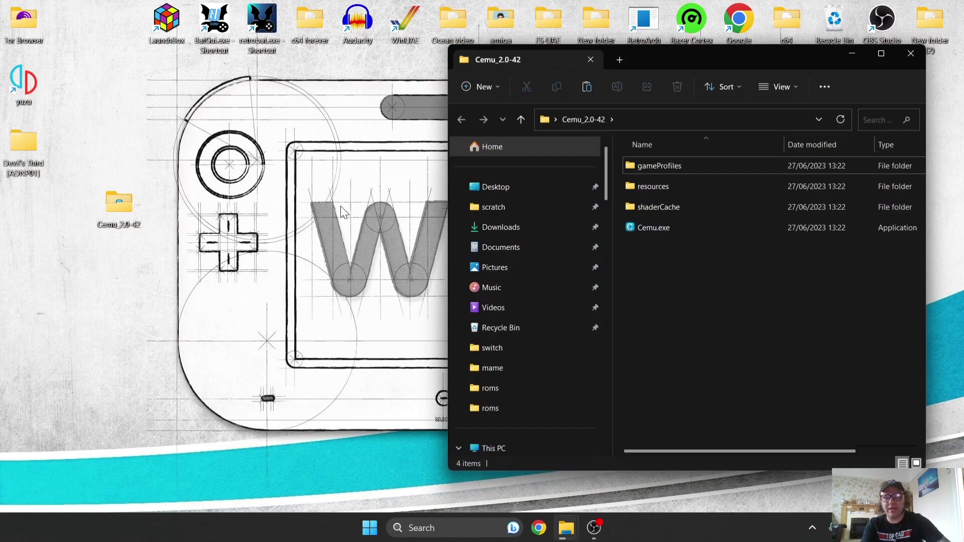
double_click(692, 230)
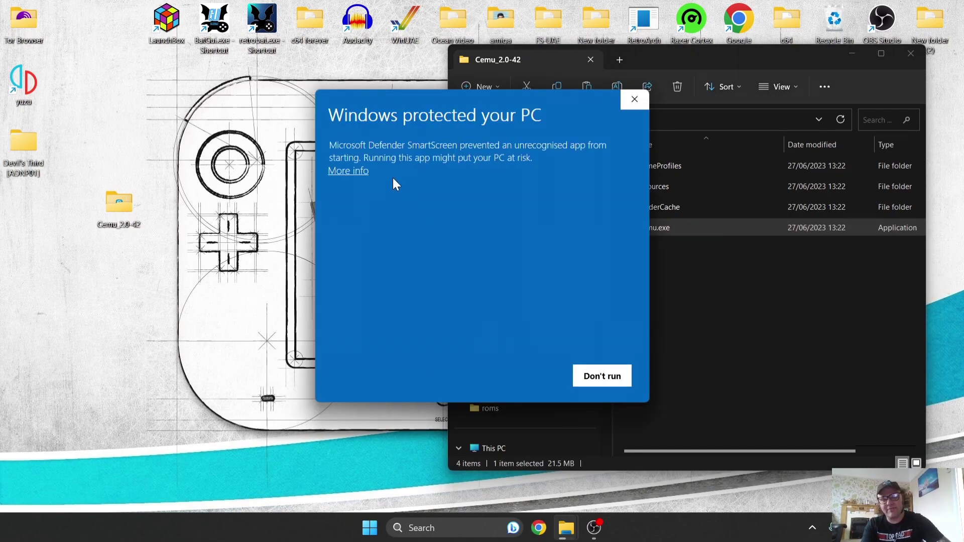
click(348, 171)
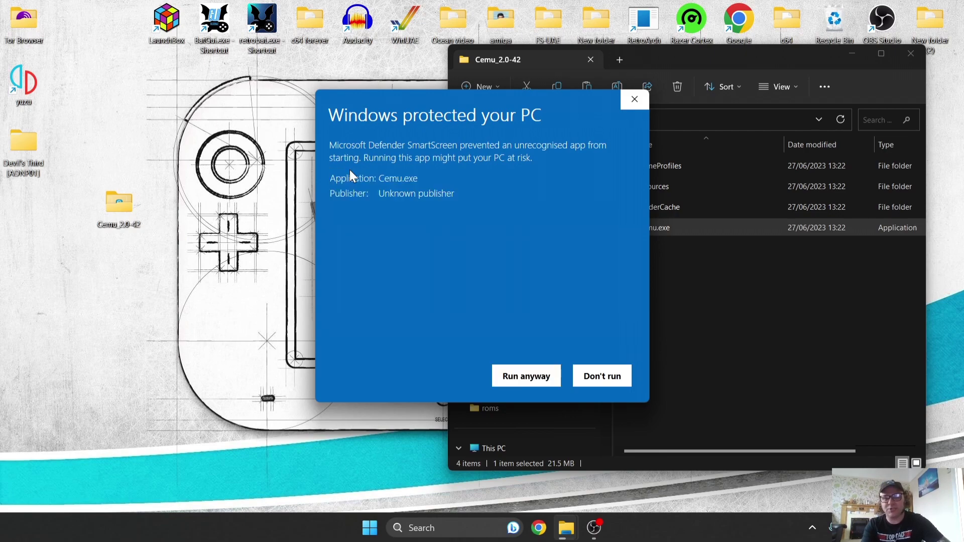
click(513, 377)
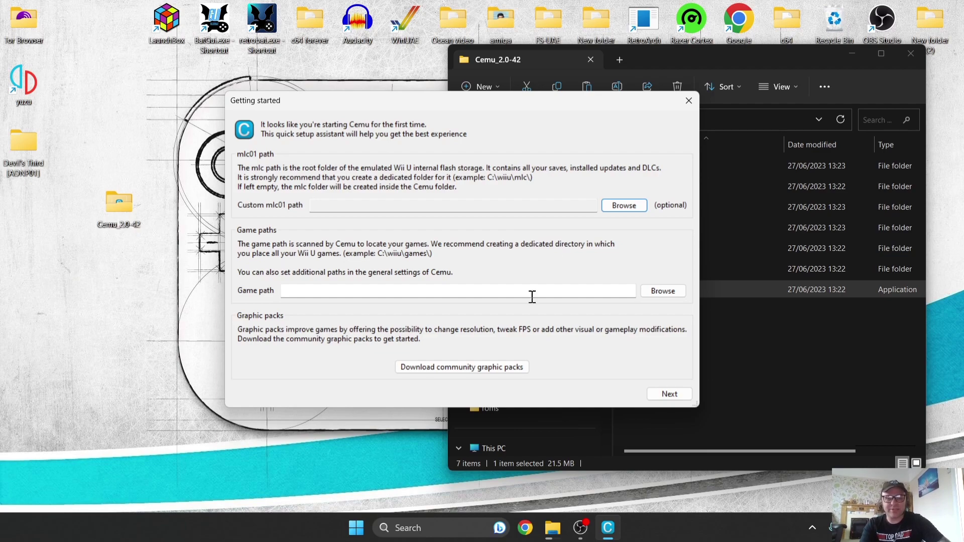
Finish Cemu's first-time setup with Start games with fullscreen enabled and both paths left empty, and close Cemu
click(671, 394)
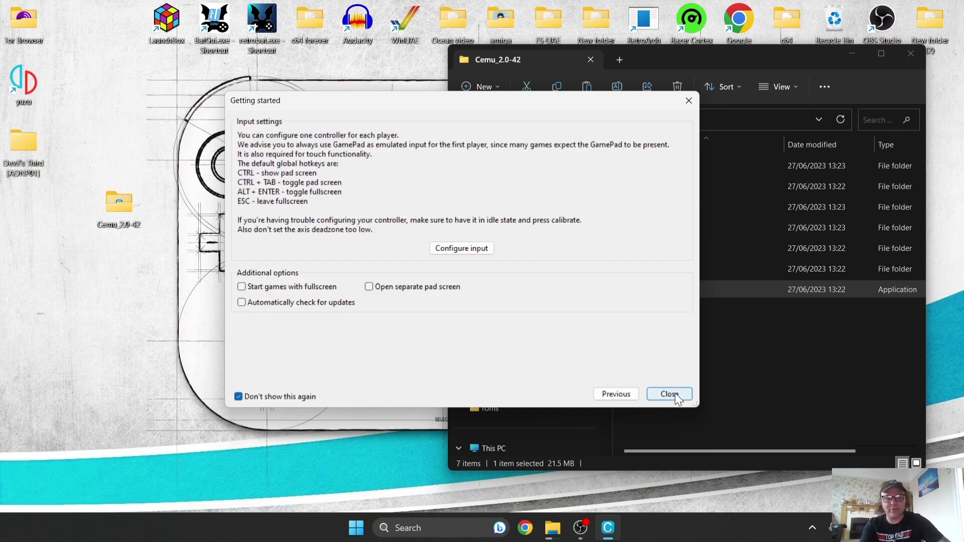
click(258, 289)
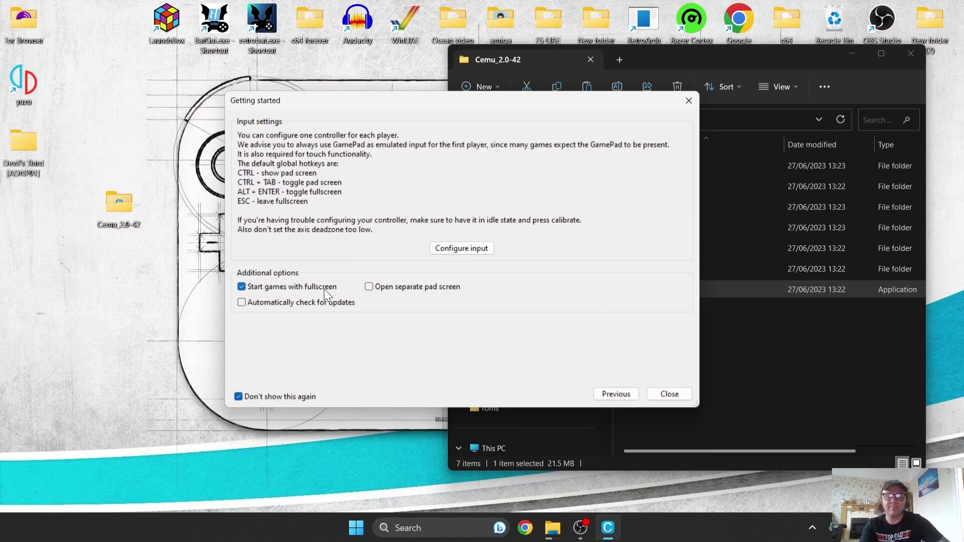
click(669, 395)
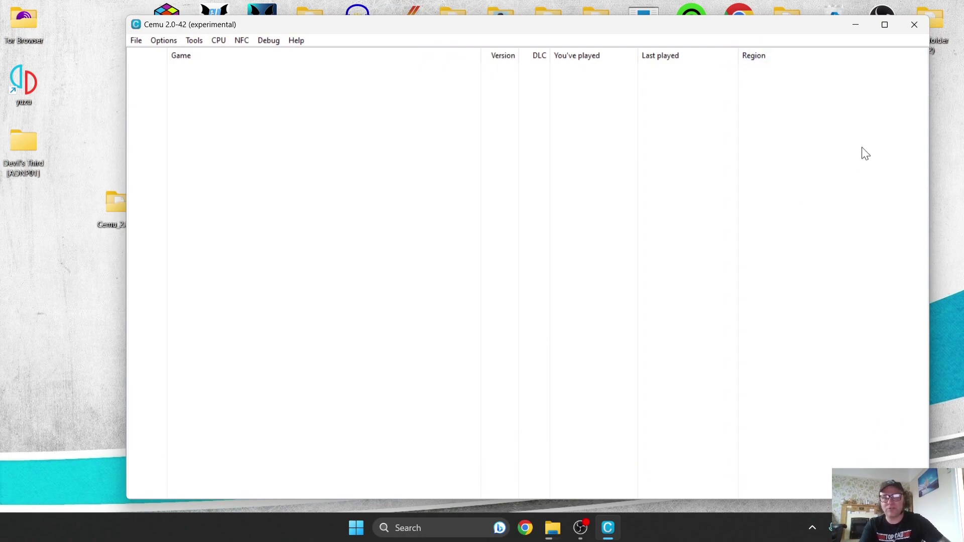
click(921, 21)
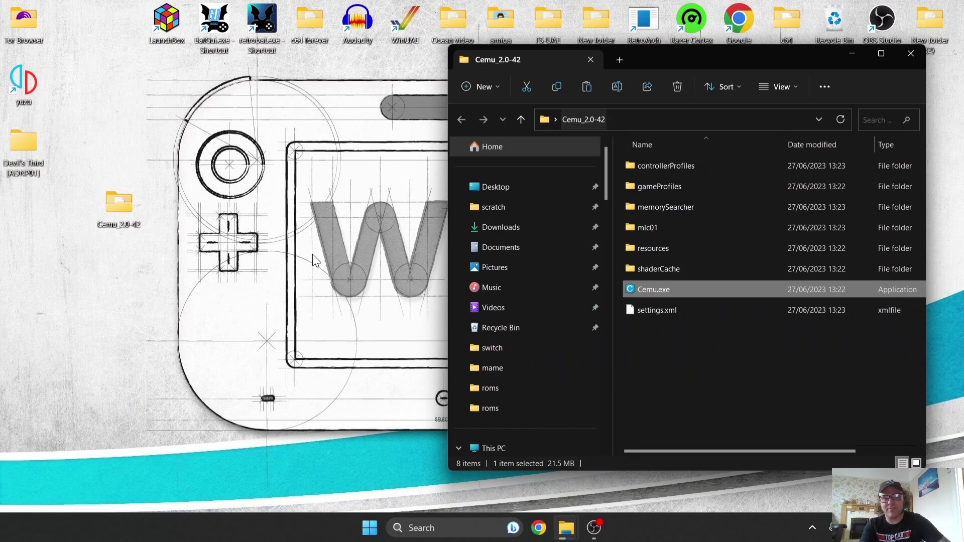
Switch to LaunchBox, dismiss the Add Games dialog, and start the ROM files import wizard up to file selection
click(314, 255)
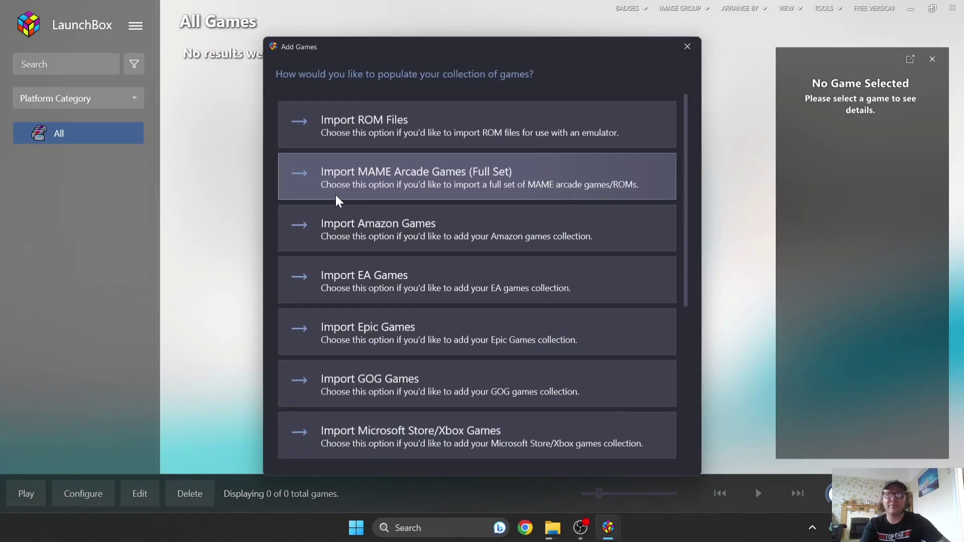
click(689, 46)
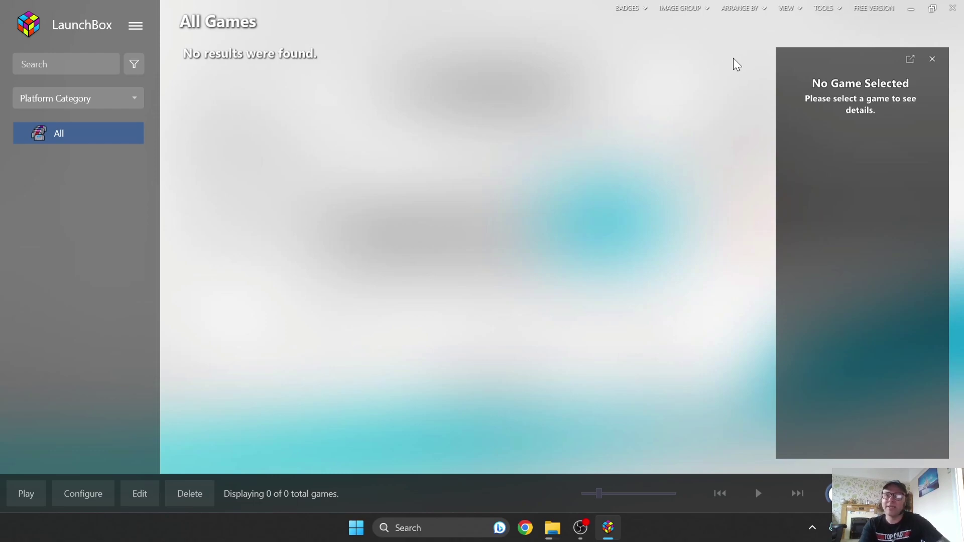
click(825, 10)
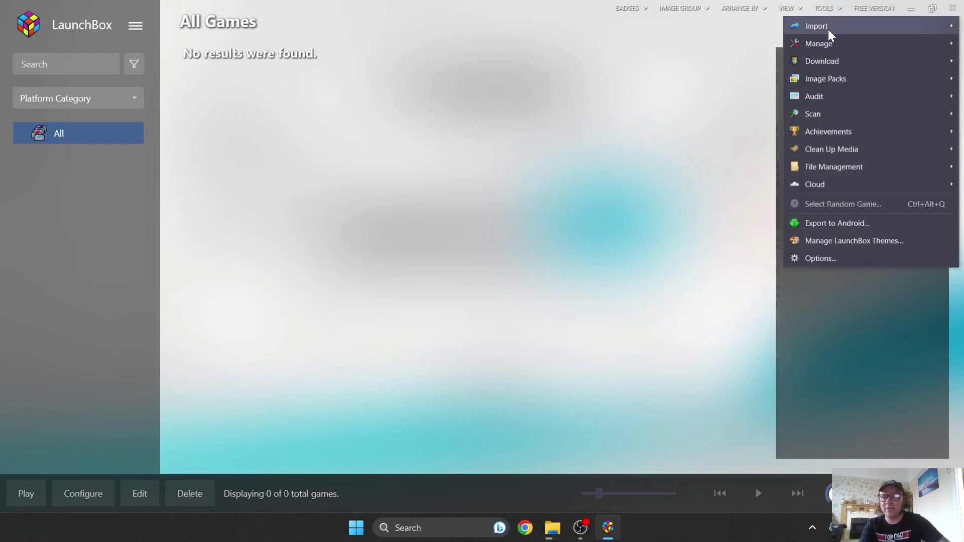
mouse_move(828, 28)
click(715, 26)
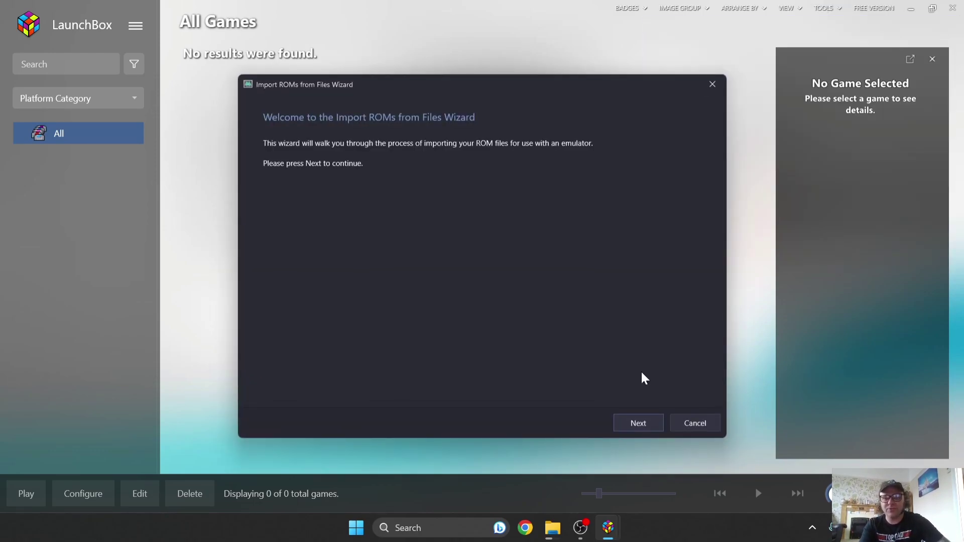
click(638, 424)
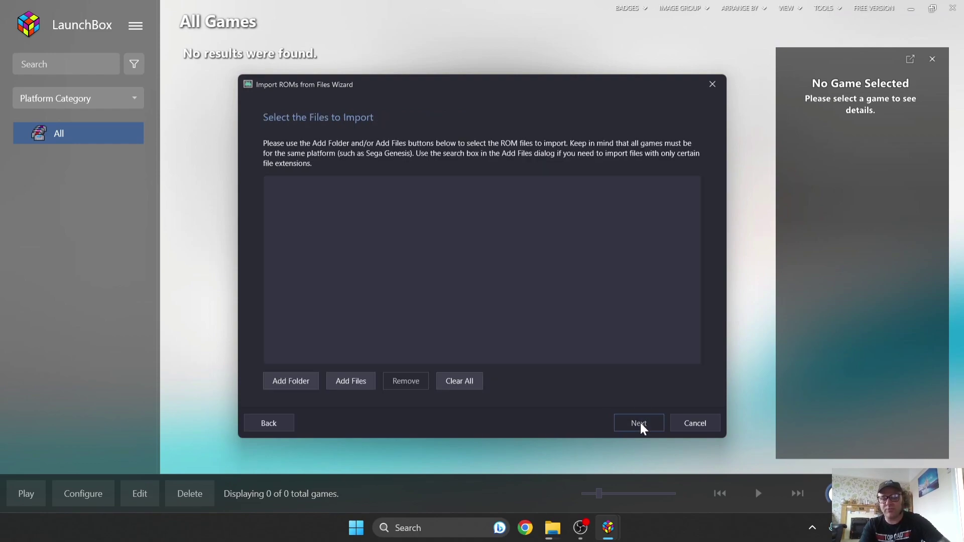
Add Devils Third.rpx from the code folder of Devil's Third [ADNP01] on the desktop to the import and proceed to platform selection
click(359, 384)
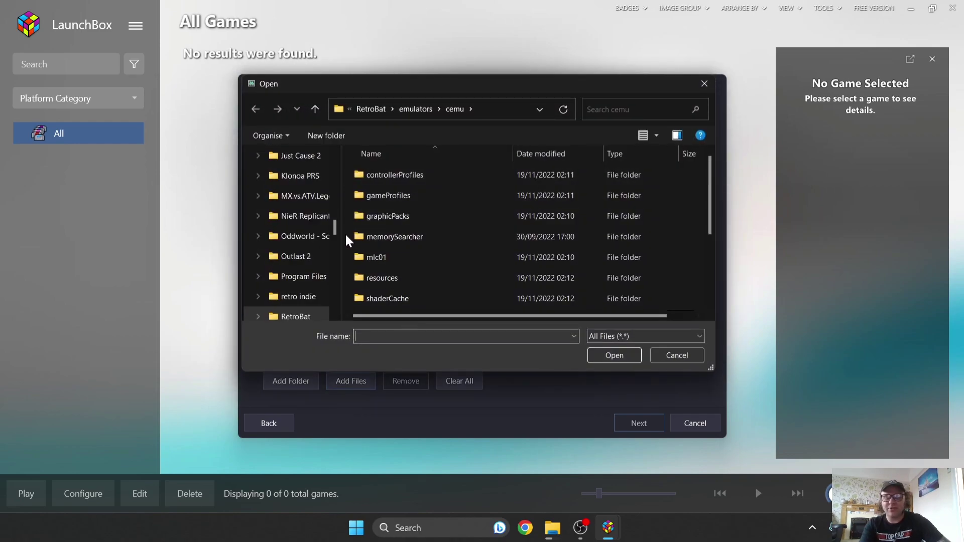
scroll(337, 238, up, 10)
click(281, 196)
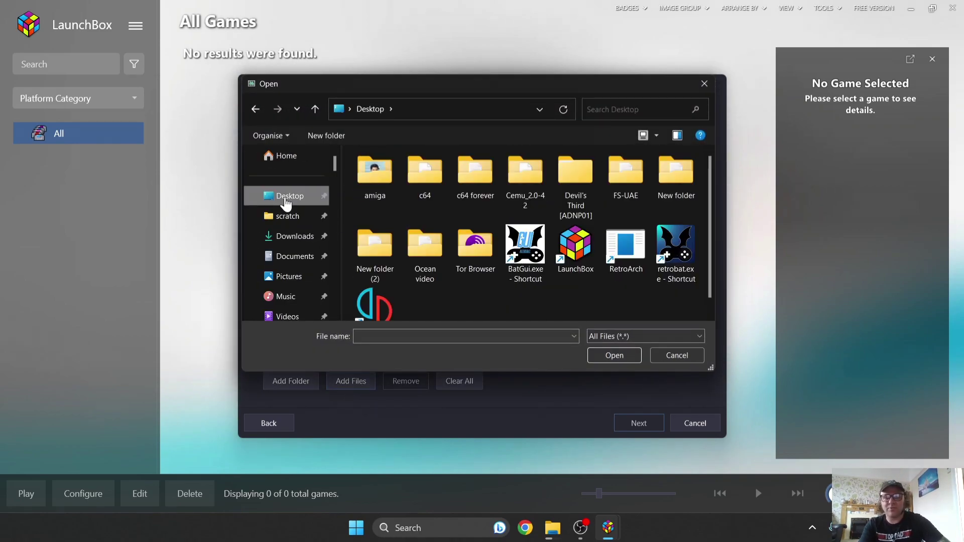
double_click(571, 182)
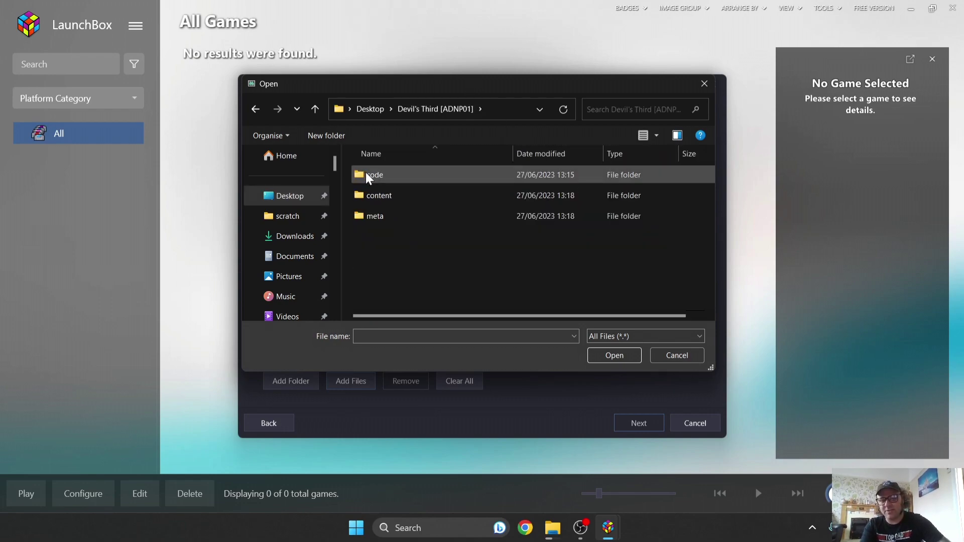
double_click(394, 176)
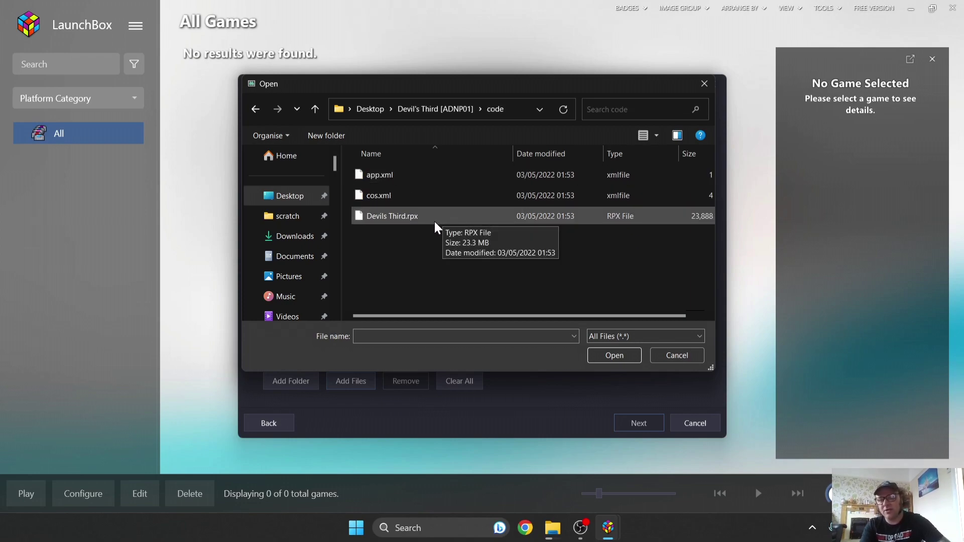
double_click(490, 222)
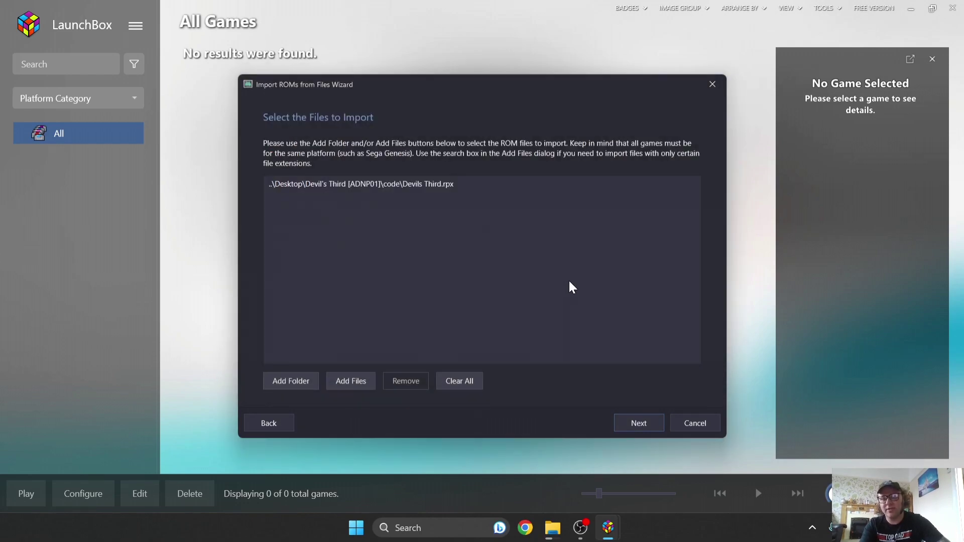
click(630, 426)
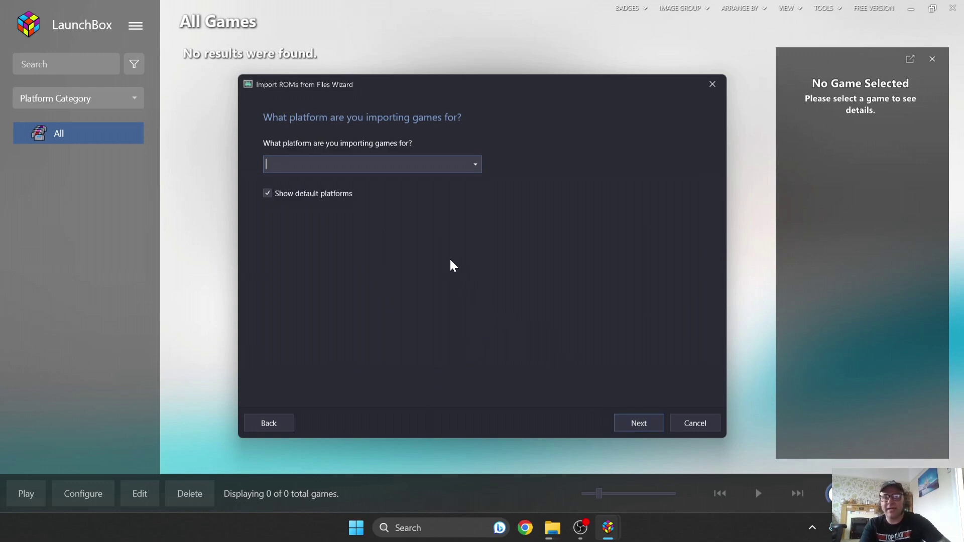
Choose Nintendo Wii U as the platform for the imported game and proceed to emulator selection
click(475, 164)
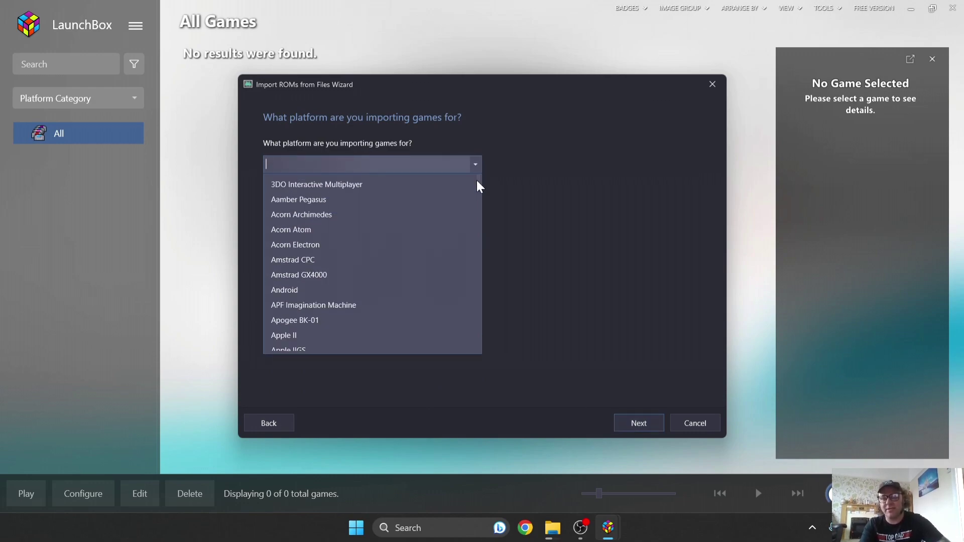
drag(478, 194, 482, 276)
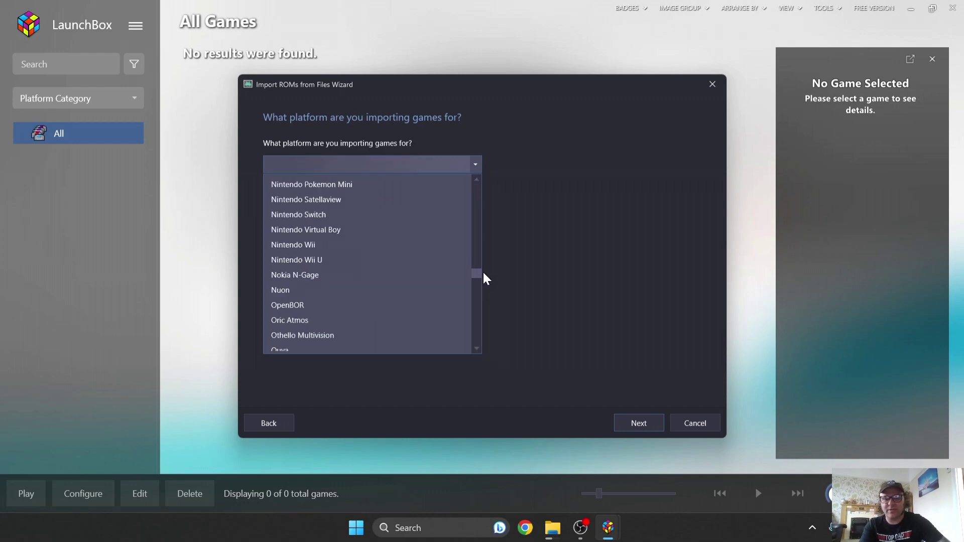
click(372, 264)
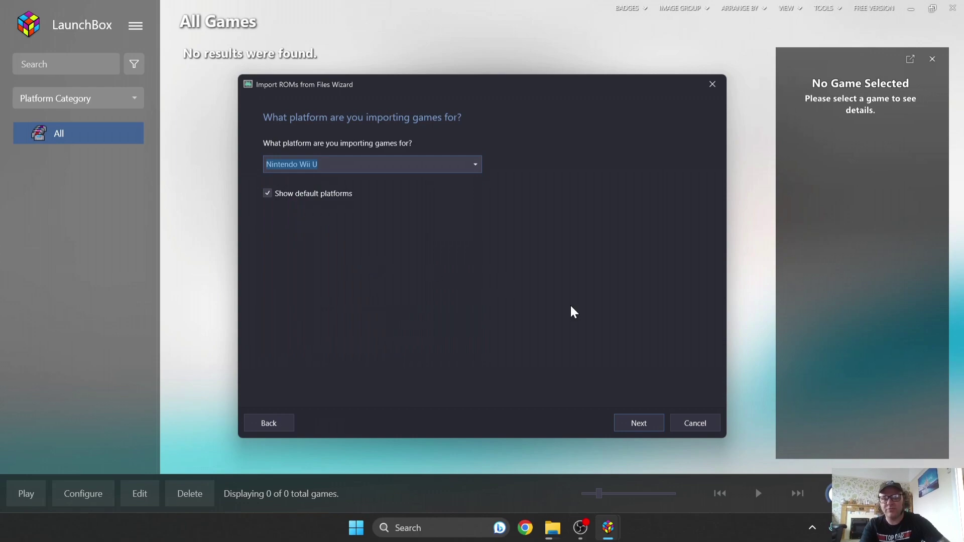
click(637, 427)
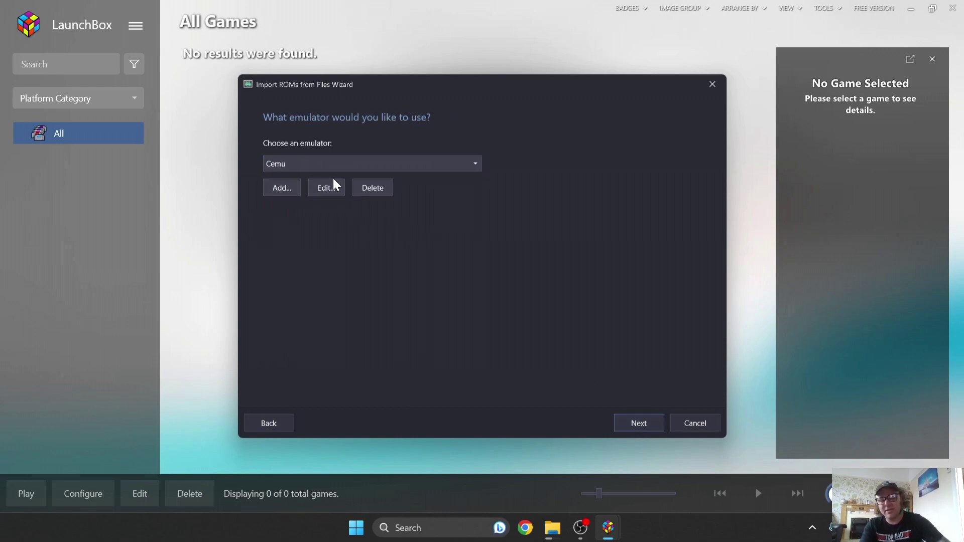
Add Cemu as the emulator using Cemu.exe from the Cemu_2.0-42 folder on the desktop, and continue with it selected for the import
click(281, 187)
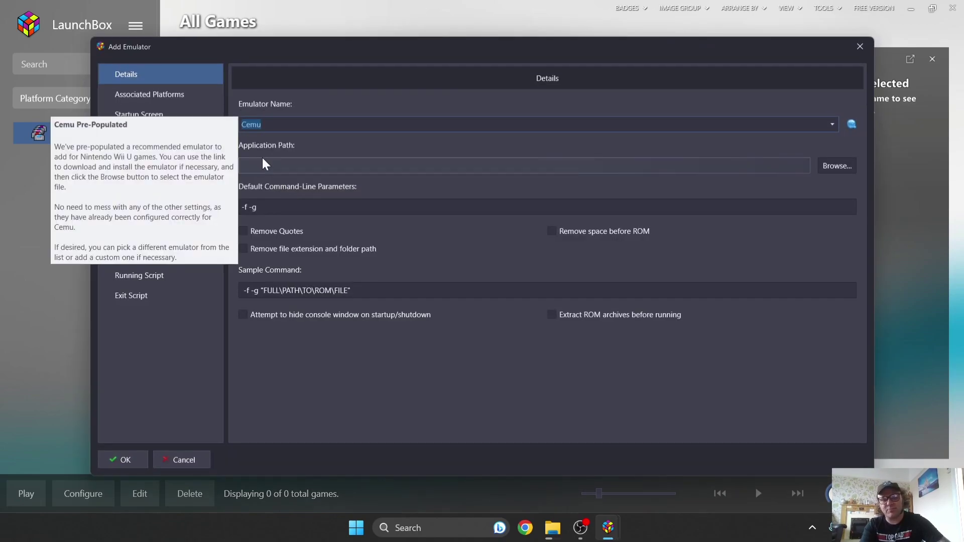
drag(362, 49, 409, 54)
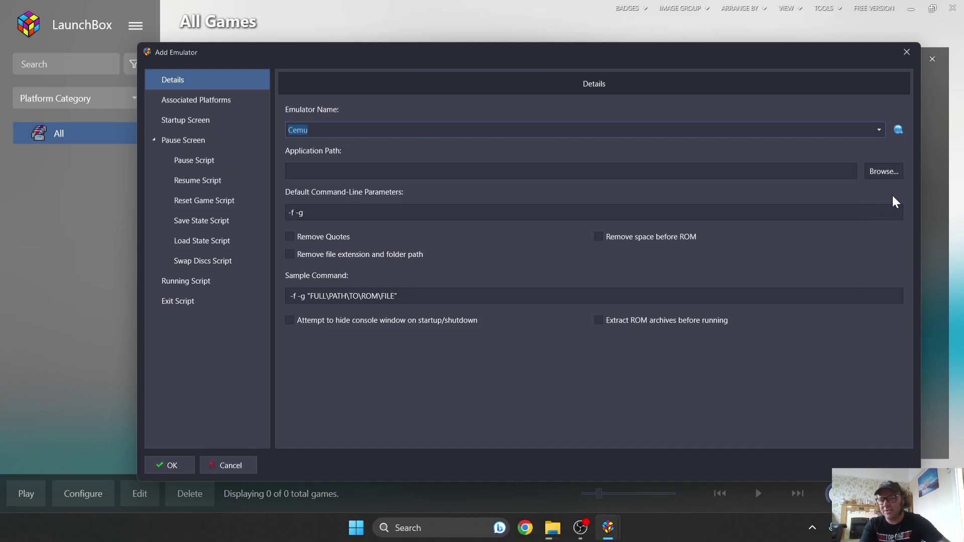
click(881, 172)
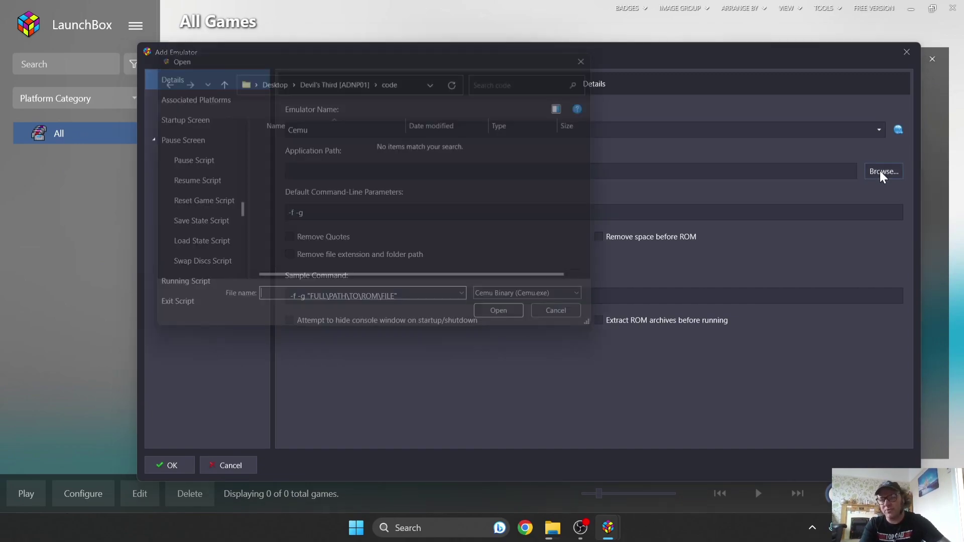
drag(469, 53, 584, 173)
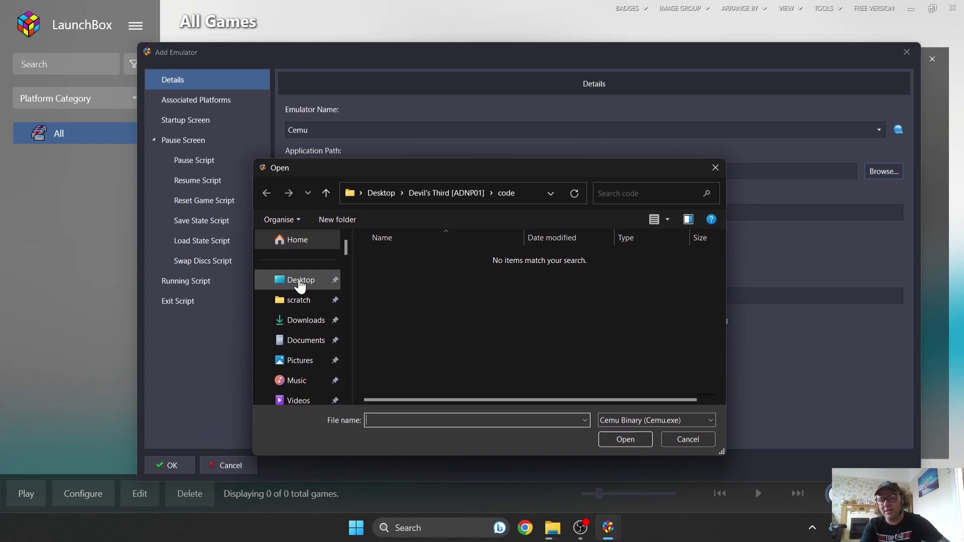
click(300, 284)
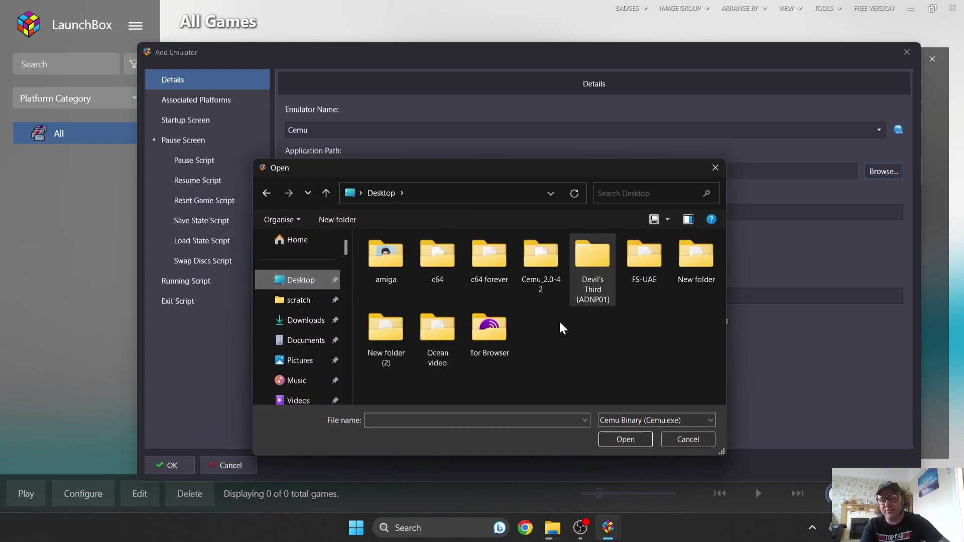
double_click(543, 271)
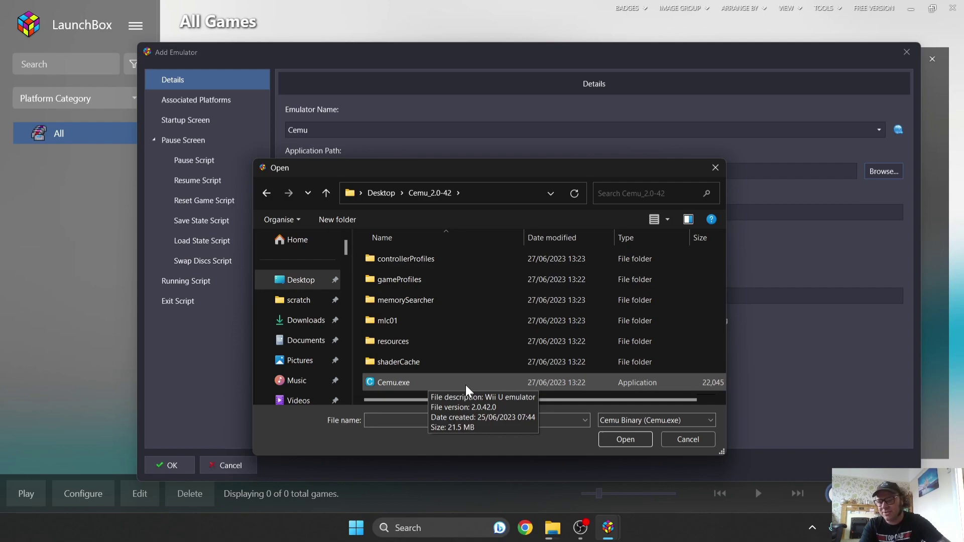
double_click(466, 383)
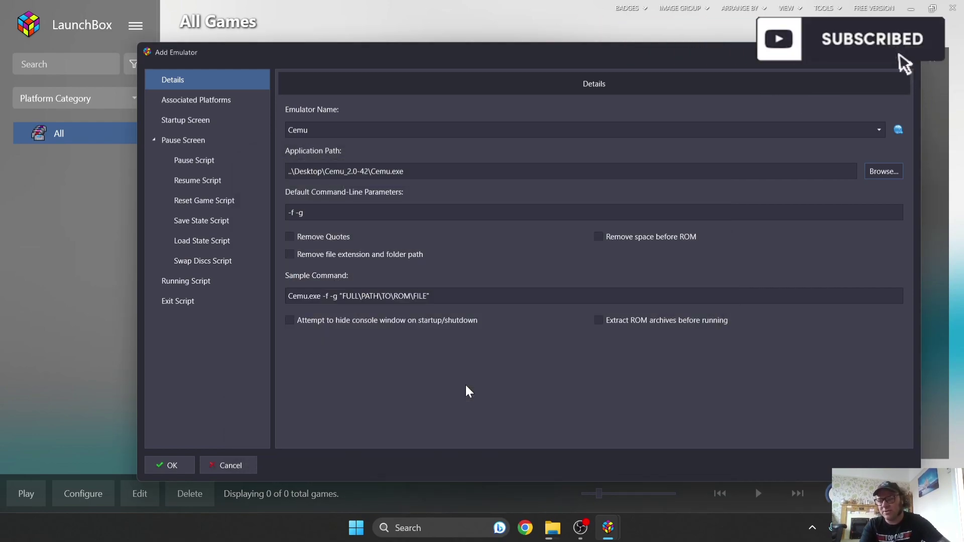
drag(538, 58, 519, 33)
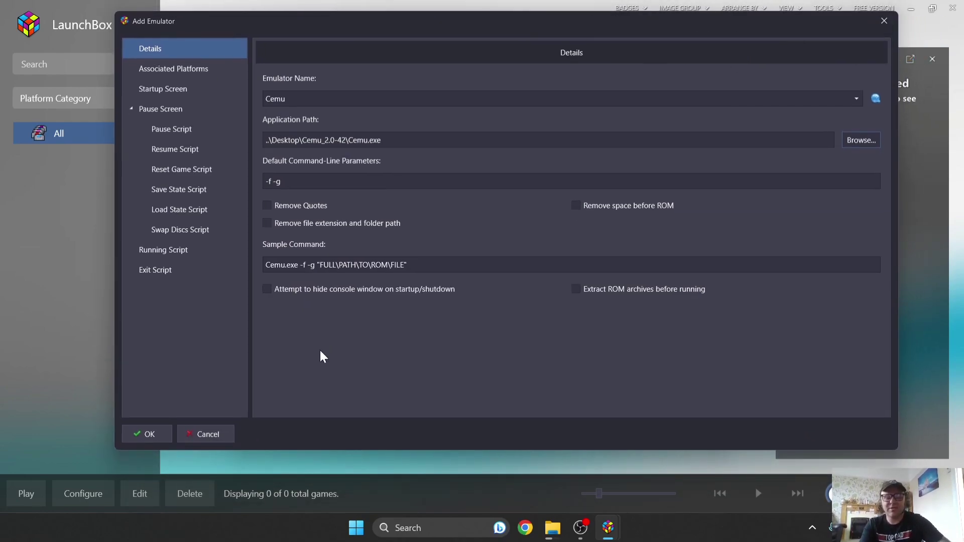
click(141, 438)
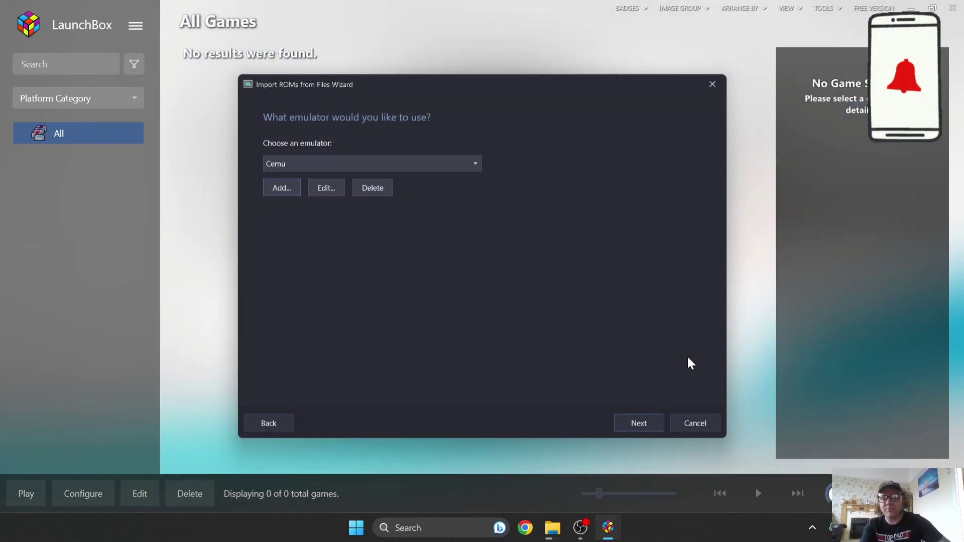
click(636, 422)
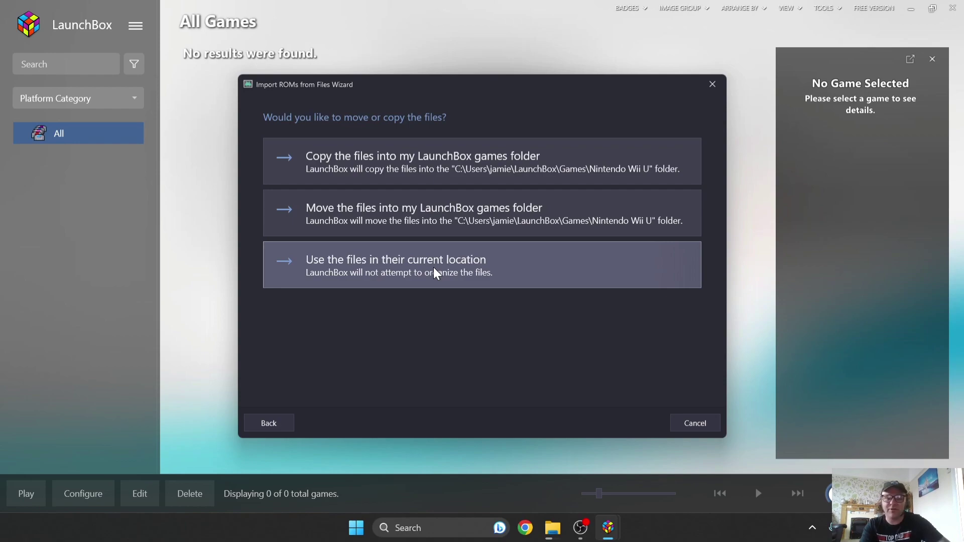
Use the game files in their current location, and accept the preselected image downloads with Box - 3D included
click(435, 273)
click(651, 421)
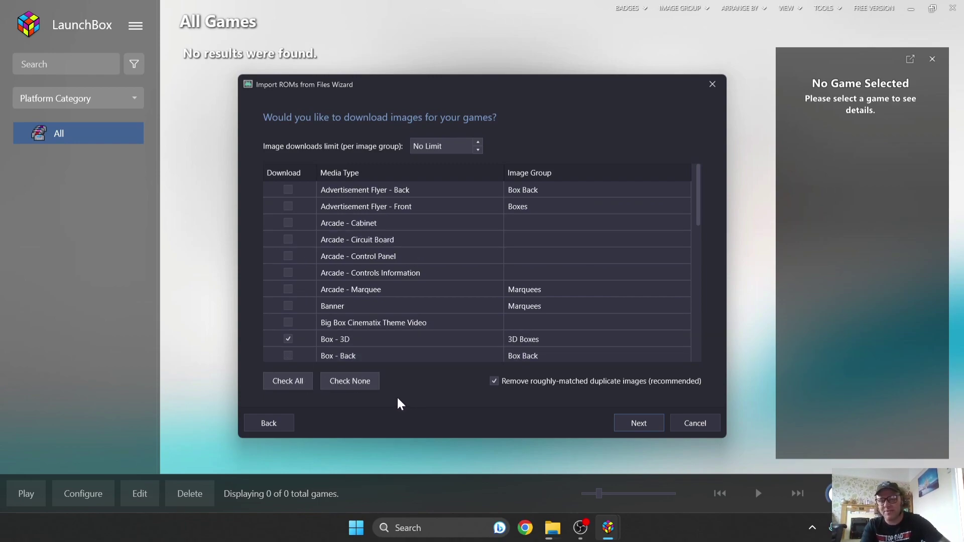
drag(698, 216, 700, 262)
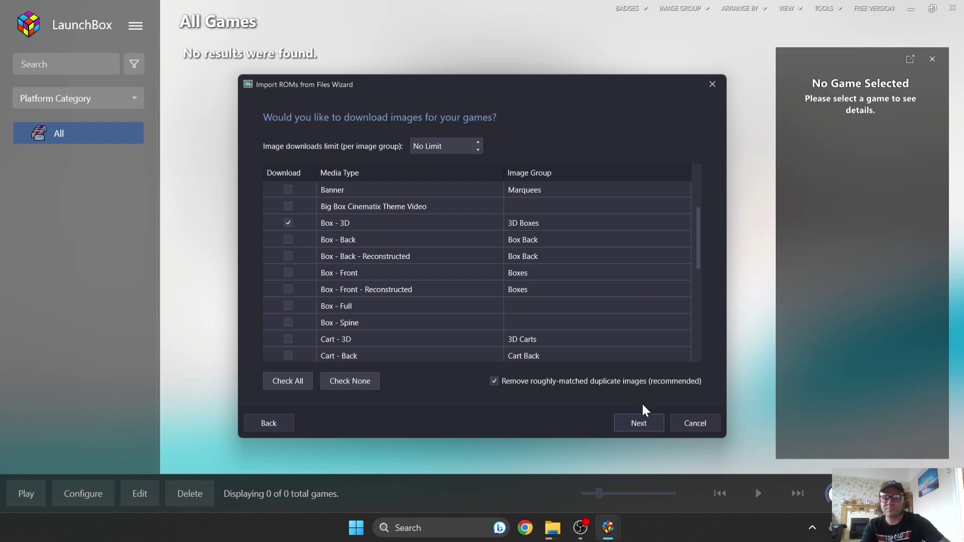
click(639, 423)
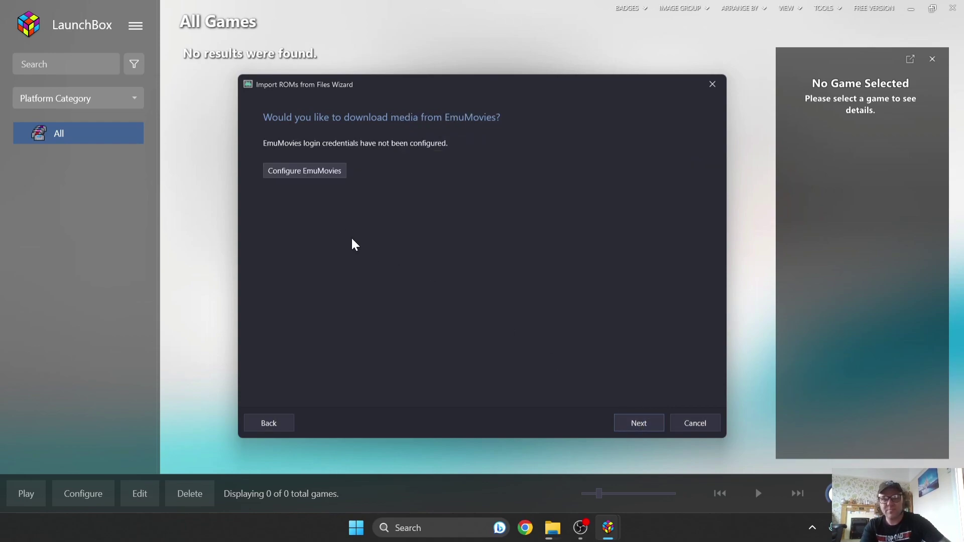
click(315, 174)
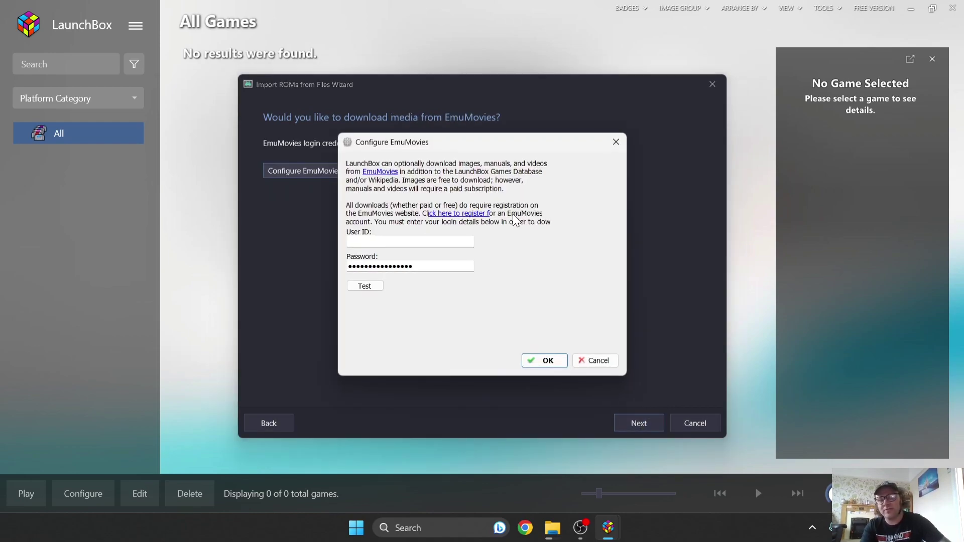
drag(536, 147, 535, 206)
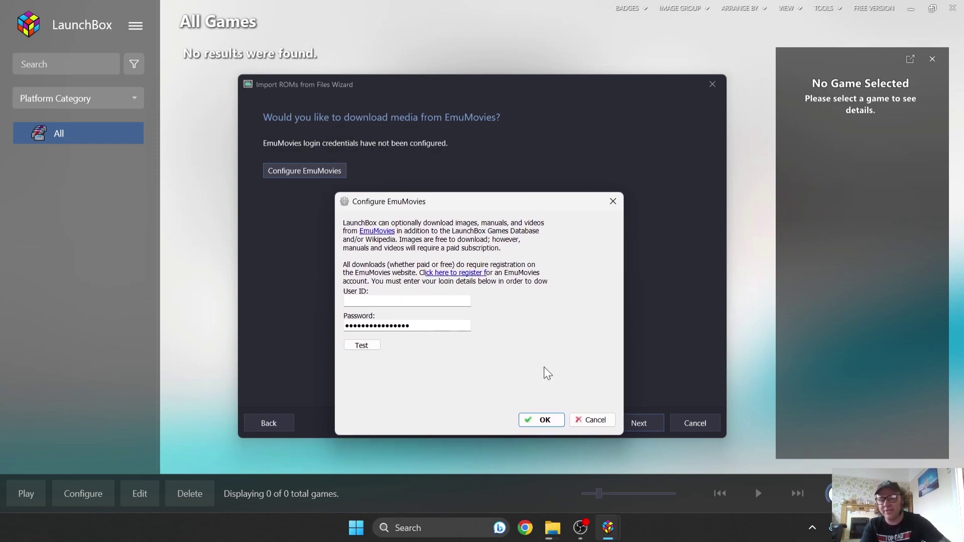
click(591, 422)
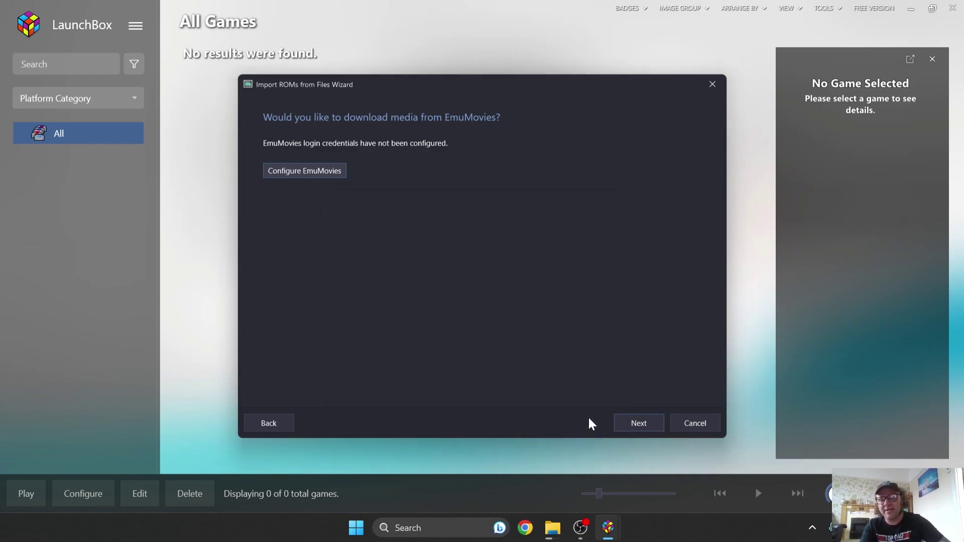
Skip the EmuMovies media, keep the default custom options, and finish importing Devil's Third
click(638, 423)
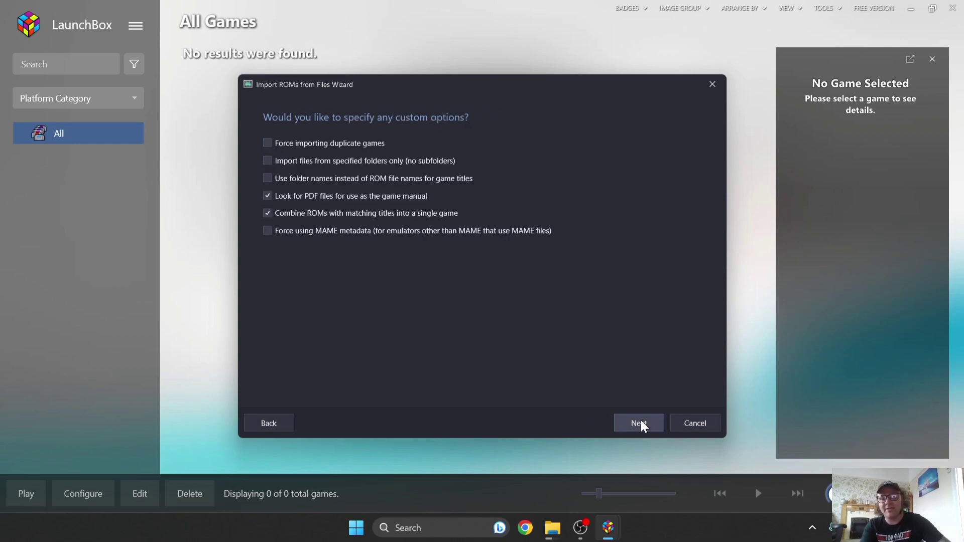
click(641, 423)
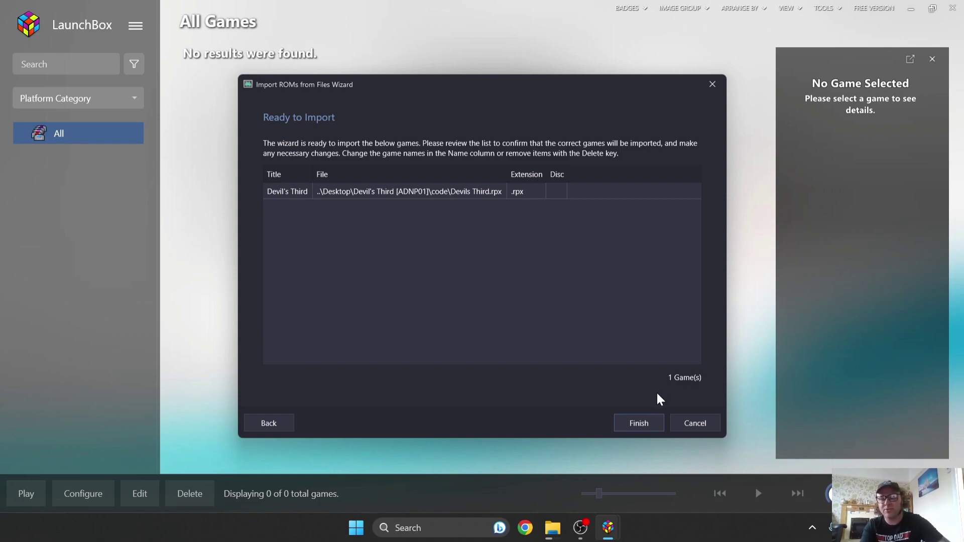
click(648, 425)
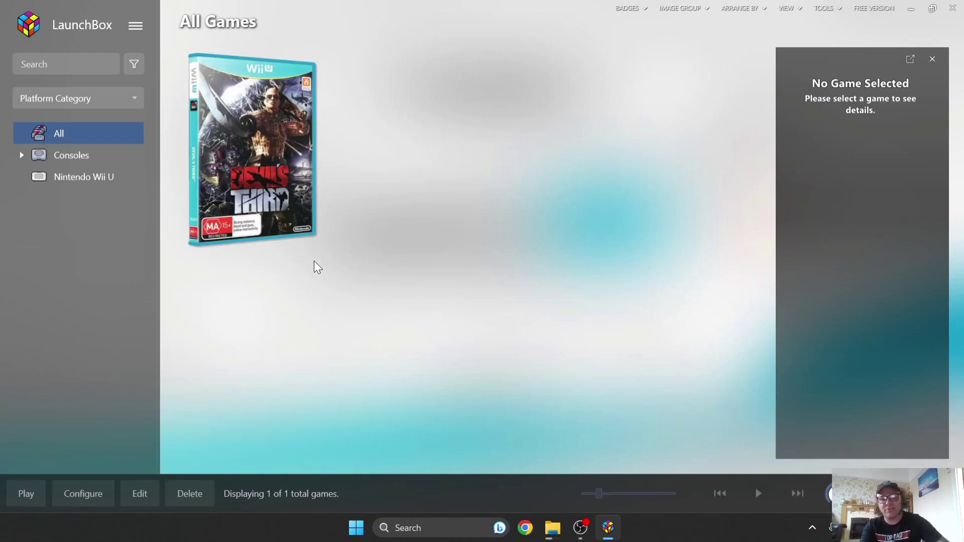
Check the details of Devil's Third in the full game list and under the Nintendo Wii U platform
click(251, 151)
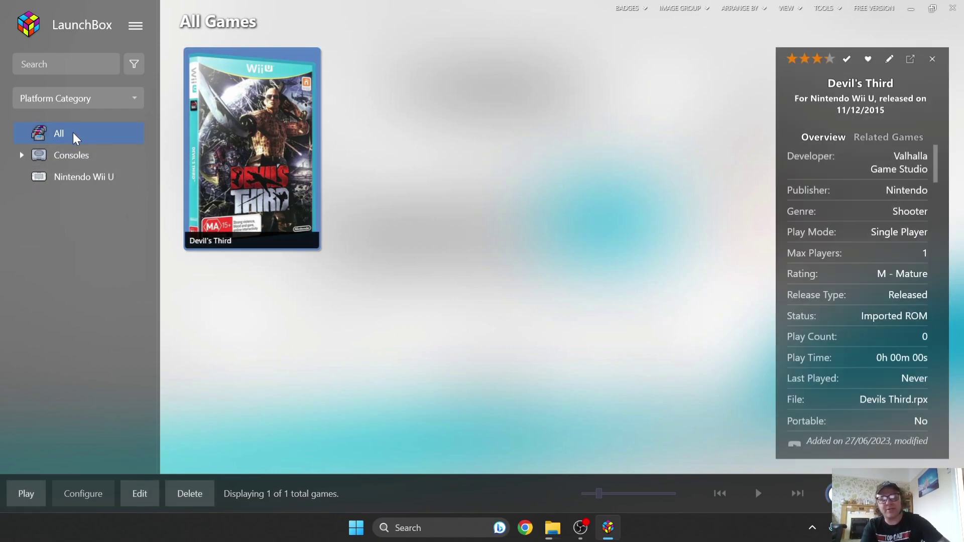
click(123, 177)
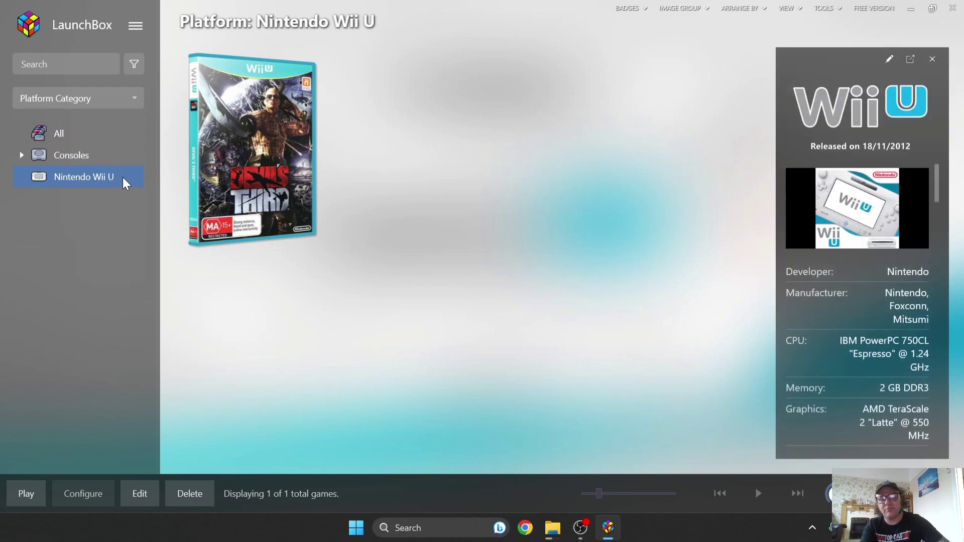
click(289, 150)
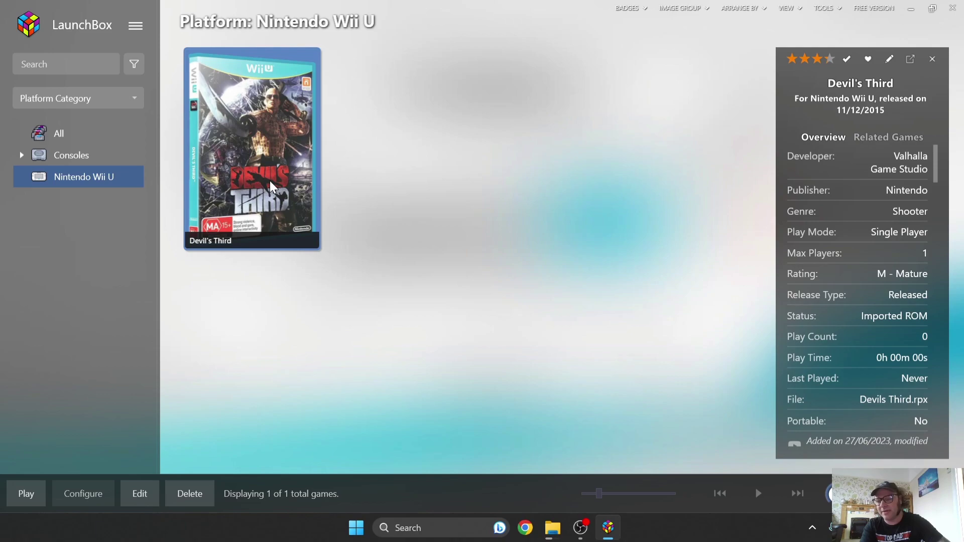
Try the 3D Carts and Marquees image groups for the game artwork, returning to 3D Boxes after each
click(683, 9)
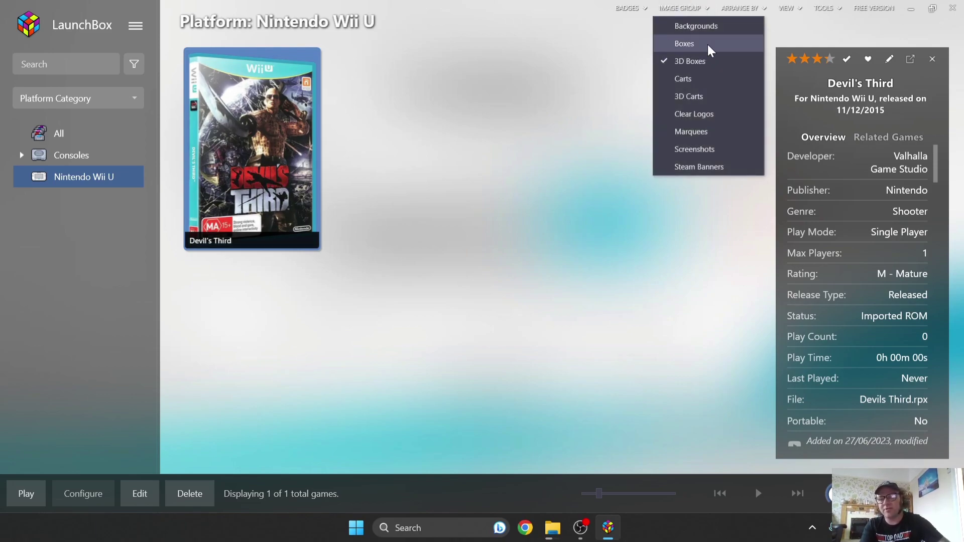
click(717, 101)
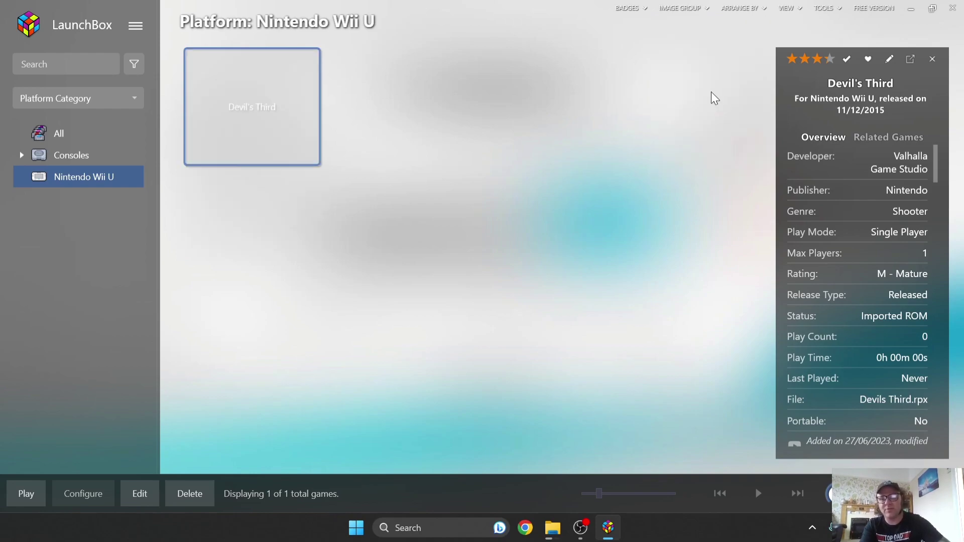
click(674, 10)
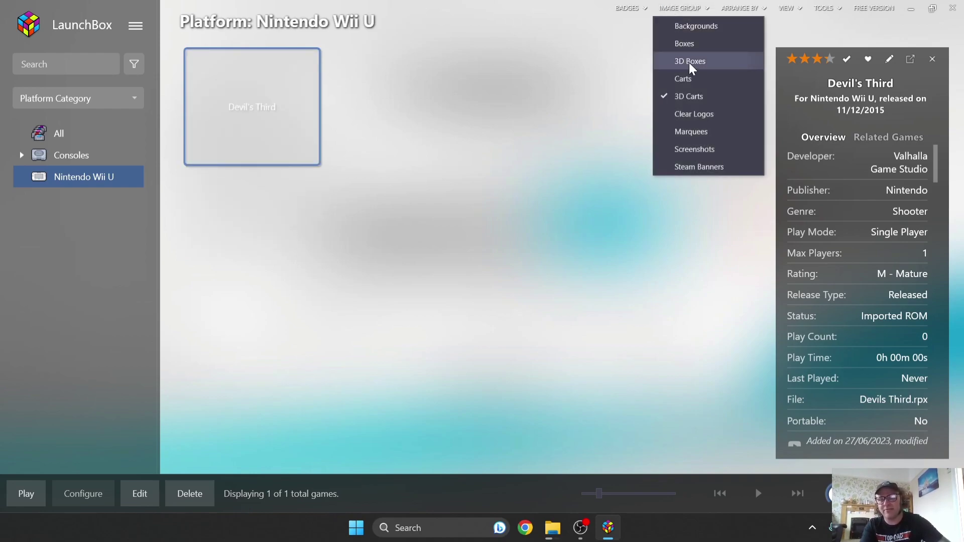
click(691, 61)
click(688, 9)
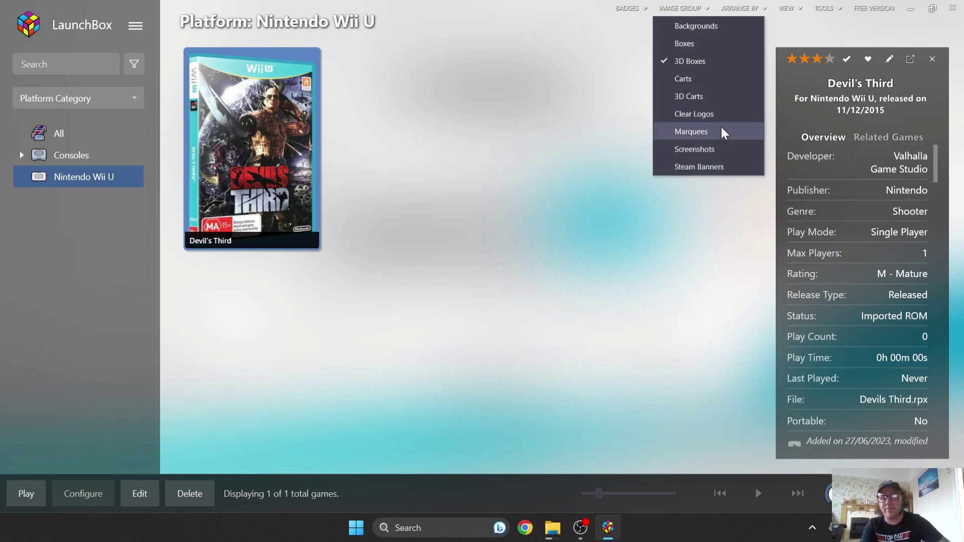
click(723, 132)
click(680, 8)
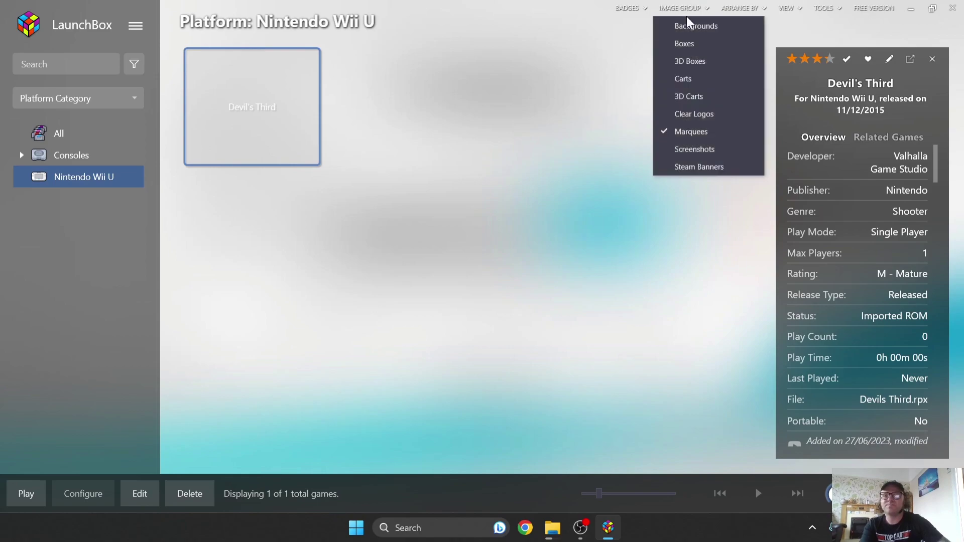
click(700, 62)
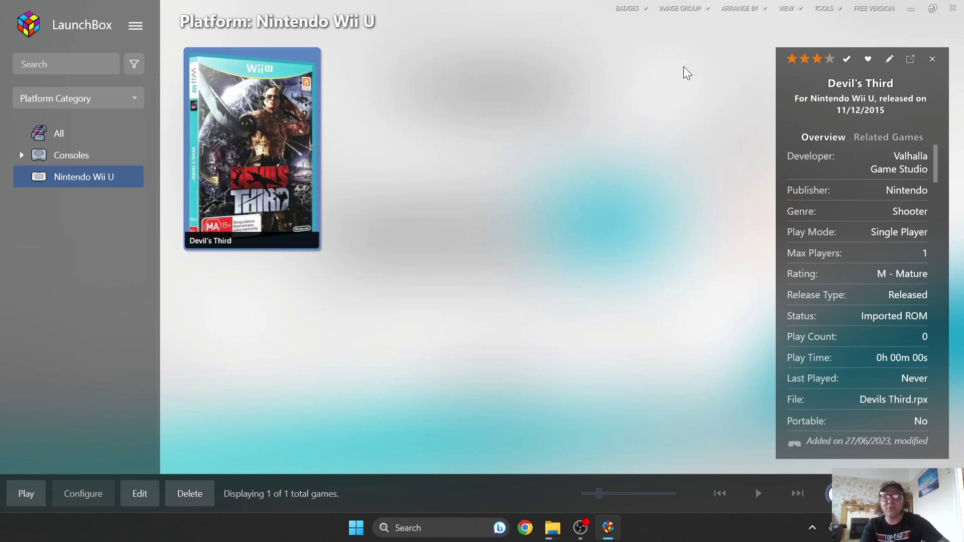
Launch Devil's Third from LaunchBox to test it in Cemu, and close the game window at the title screen
double_click(258, 137)
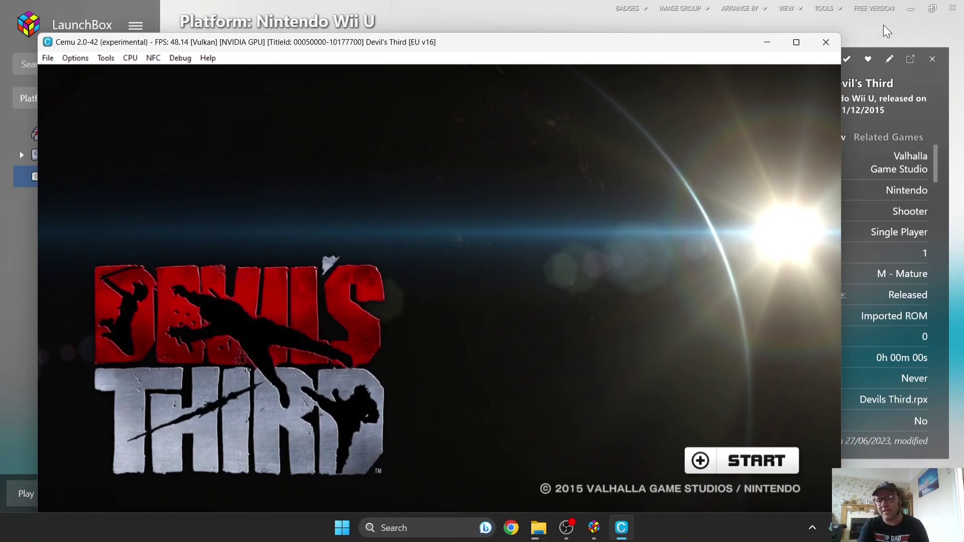
click(824, 44)
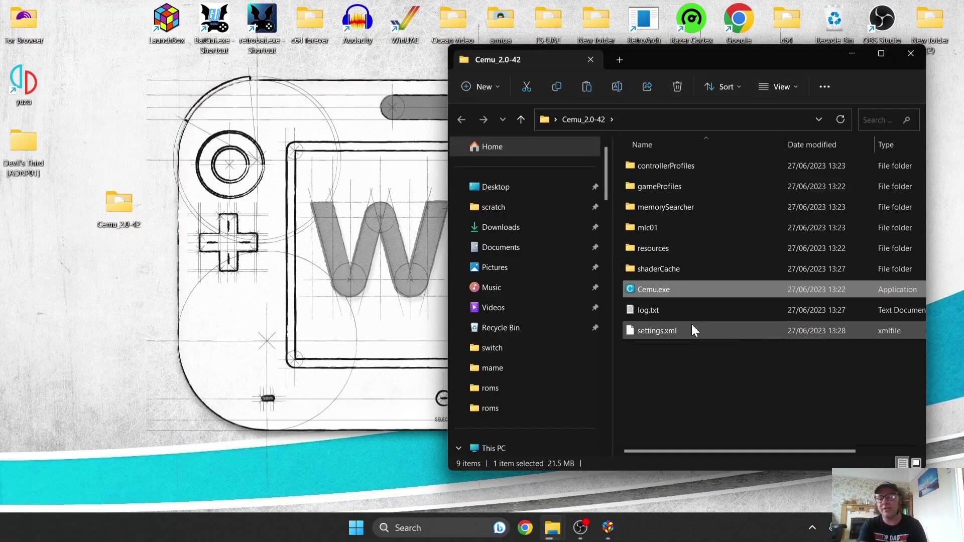
Start Cemu from its folder, open the input settings, and enter the user's first name as the Controller 1 profile name
double_click(646, 291)
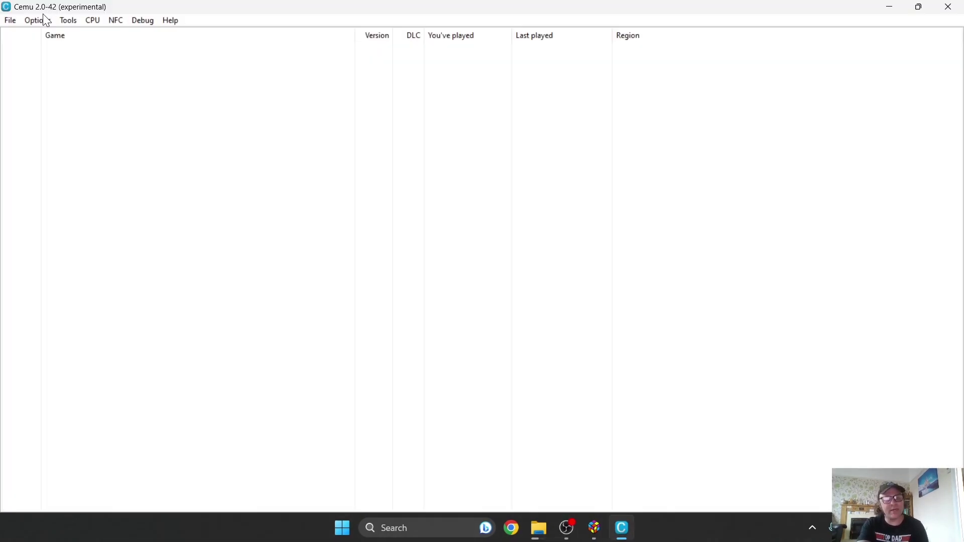
click(46, 20)
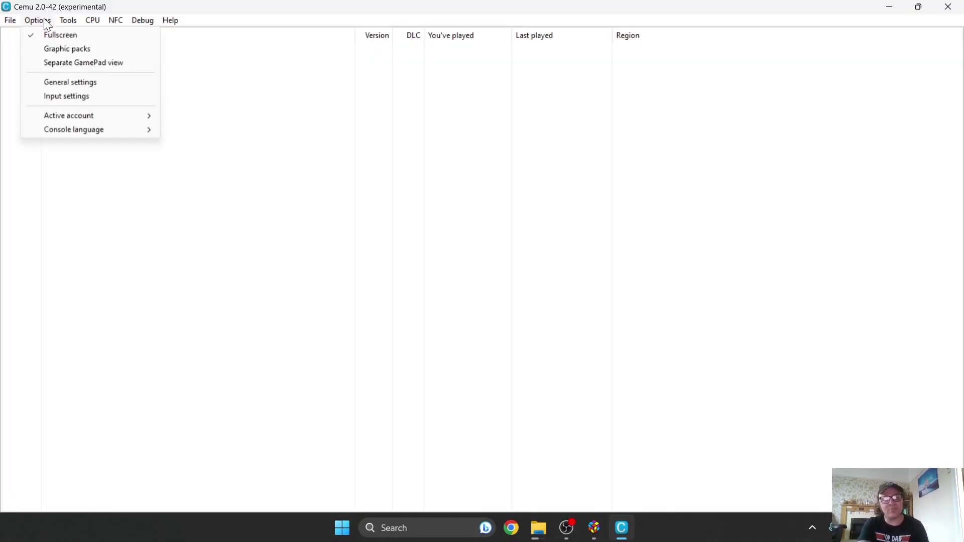
click(66, 97)
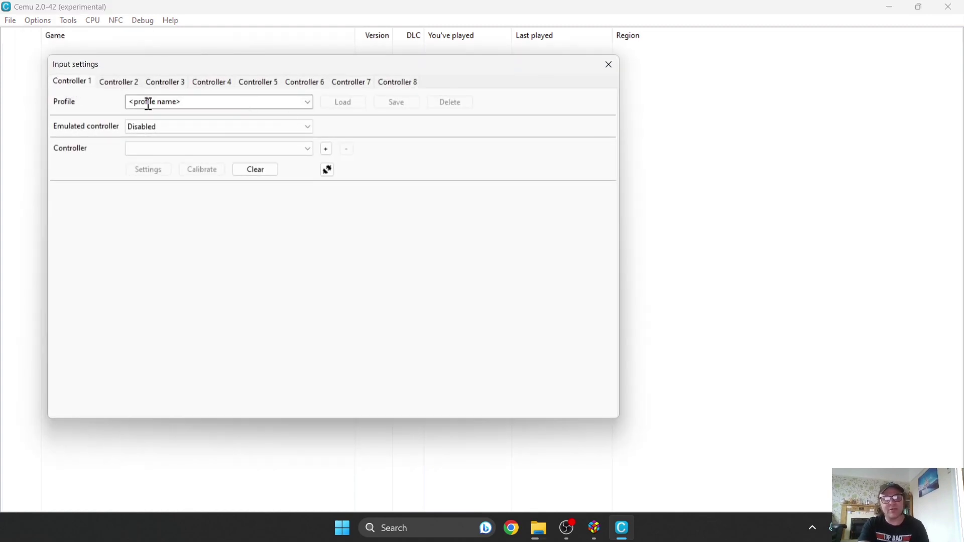
click(308, 102)
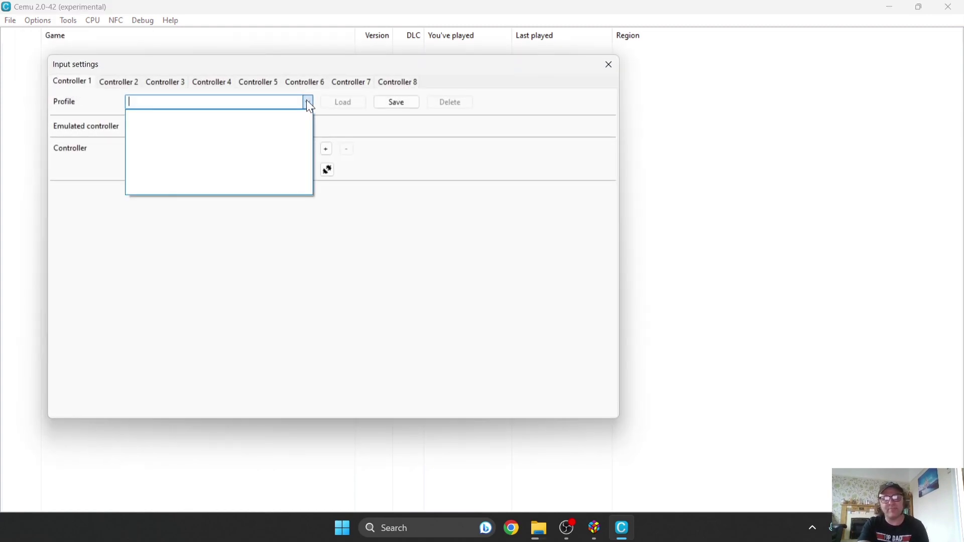
click(307, 102)
text(jam)
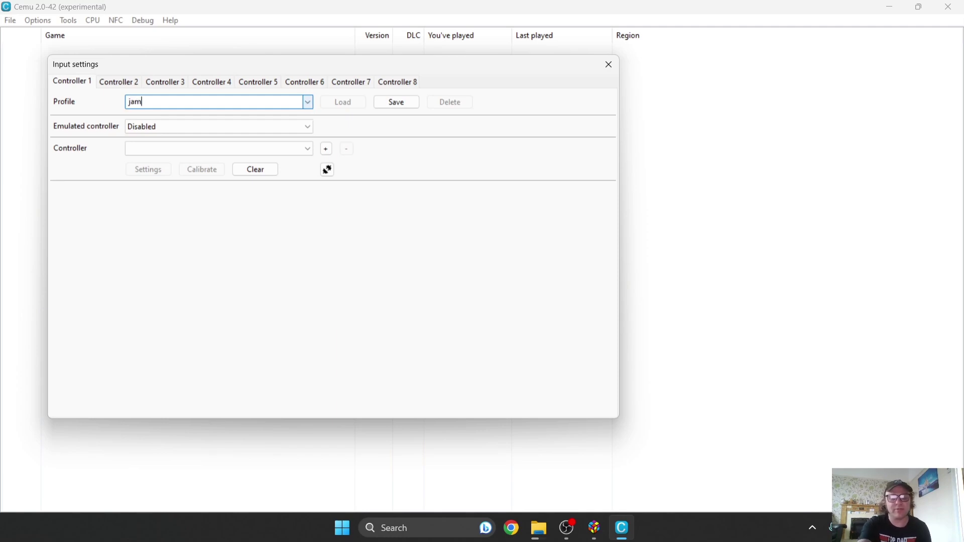
text(ie)
Set the emulated controller for Controller 1 to Wii U GamePad
scroll(262, 128, down, 2)
click(263, 129)
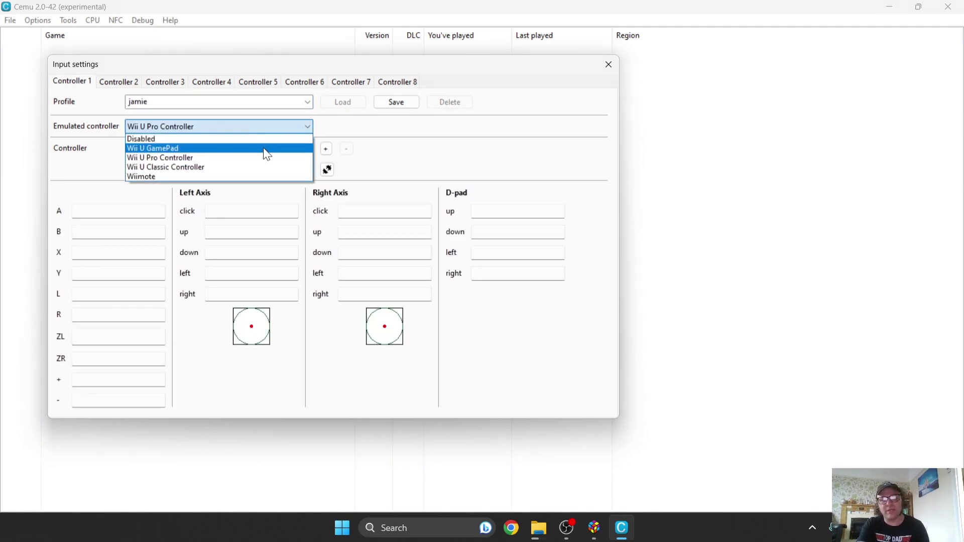
click(266, 150)
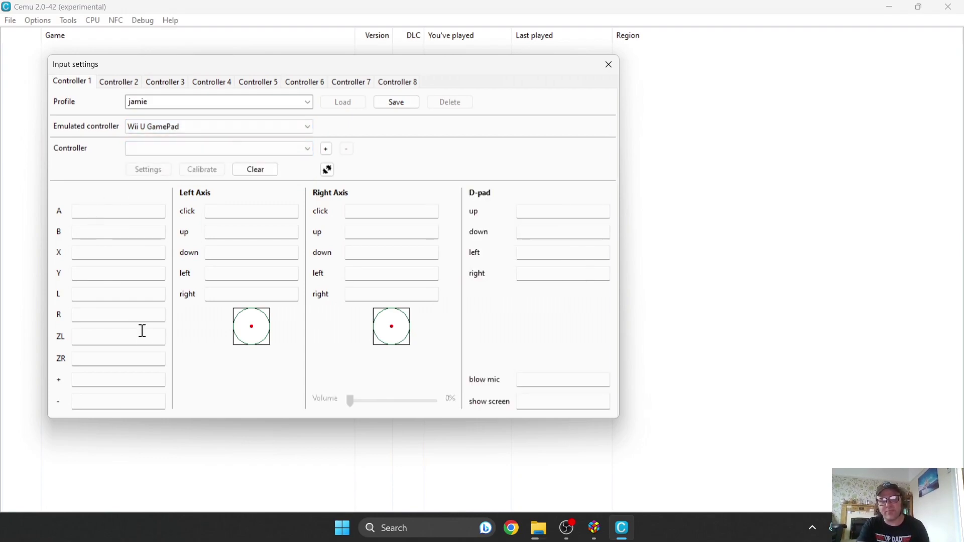
Add the physical gamepad to the profile, using the XInput API and Controller 1
click(300, 152)
click(491, 165)
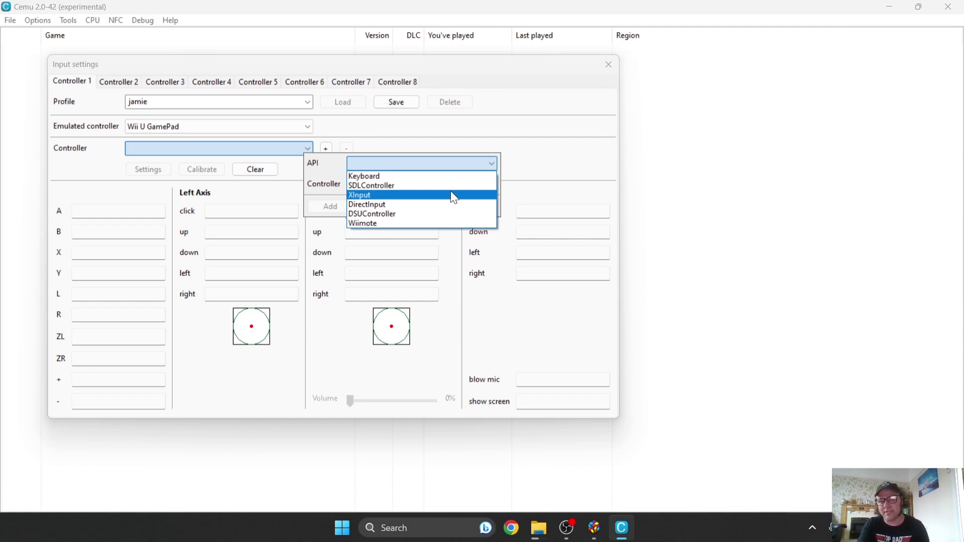
click(451, 192)
click(481, 184)
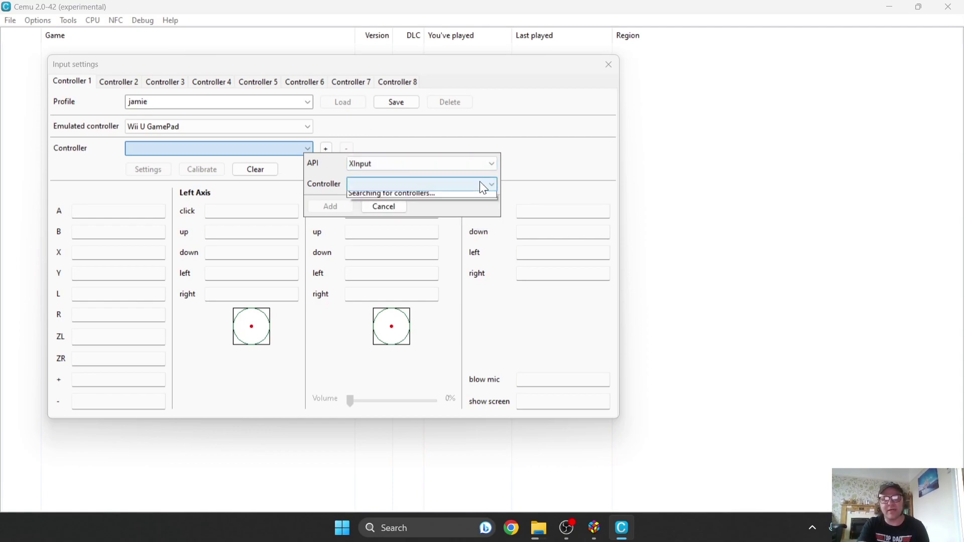
click(451, 197)
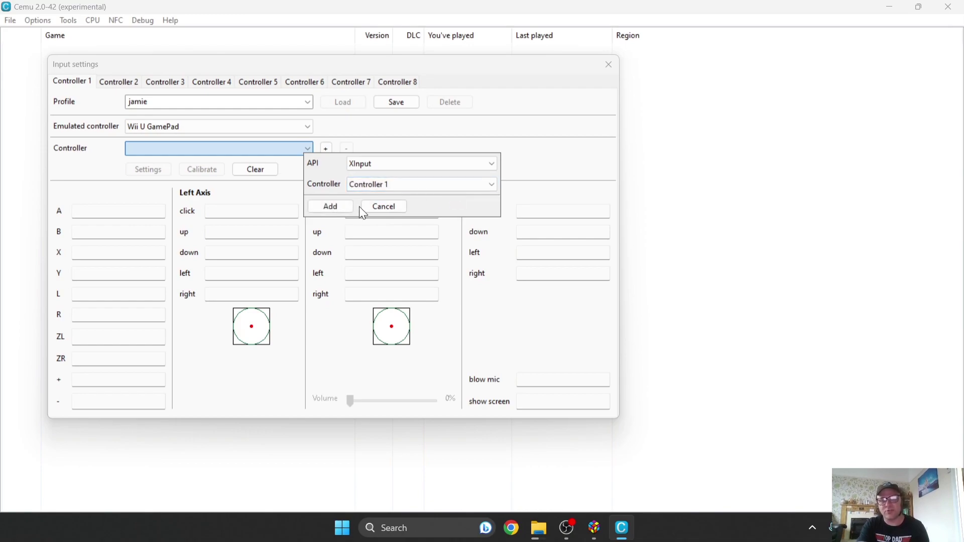
click(330, 206)
Remap the GamePad's X to X, Y to Y, L to Y-Rotation+ and R to L, and save the controller profile
click(80, 183)
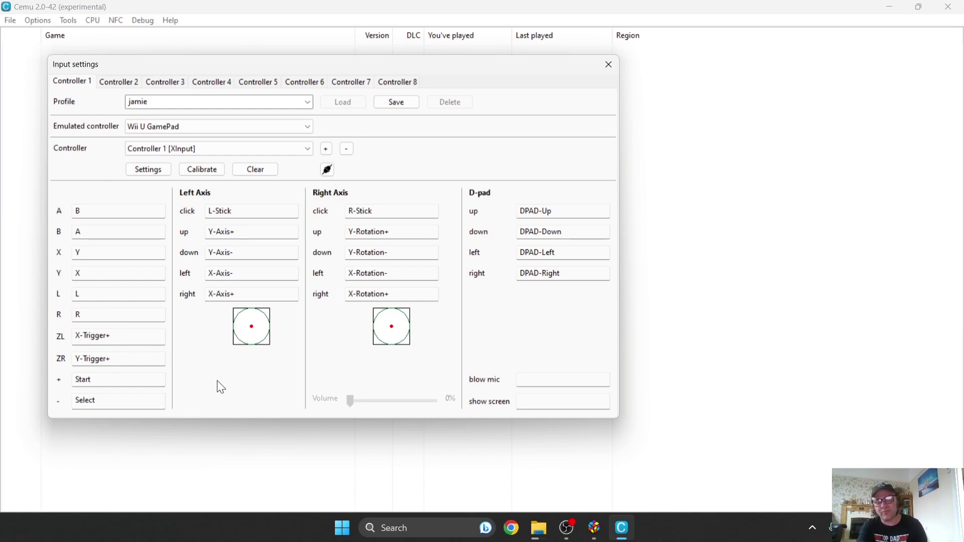
click(111, 209)
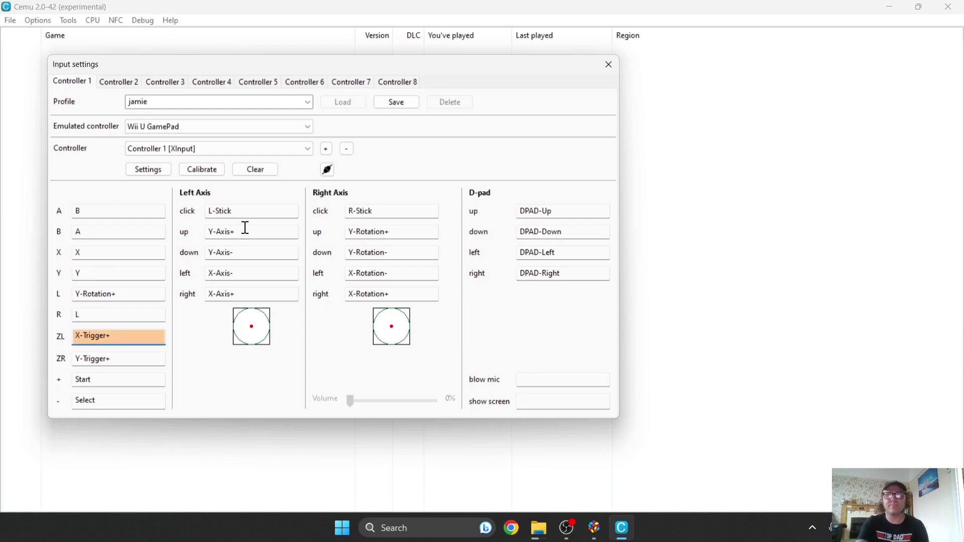
click(397, 102)
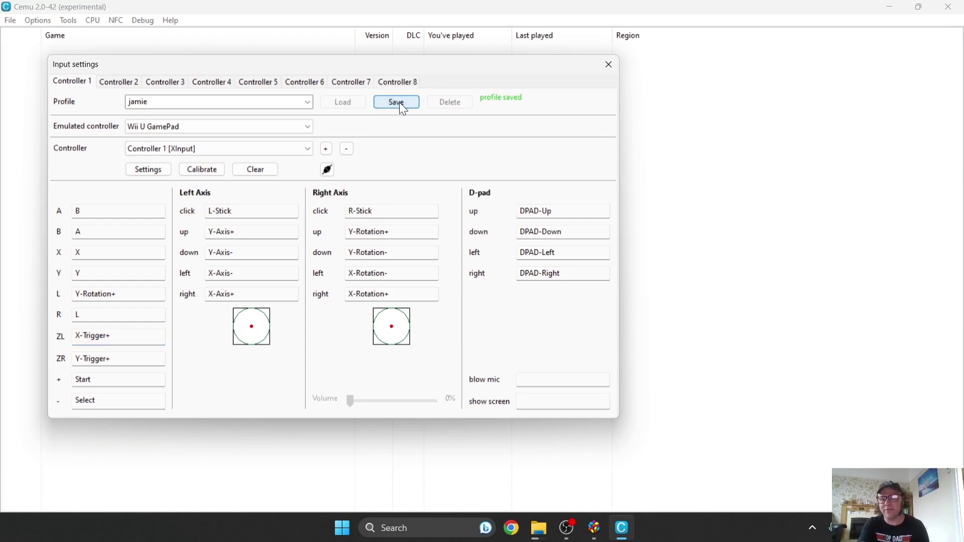
Close the input settings, Cemu and the Cemu_2.0-42 folder window
click(613, 69)
click(948, 7)
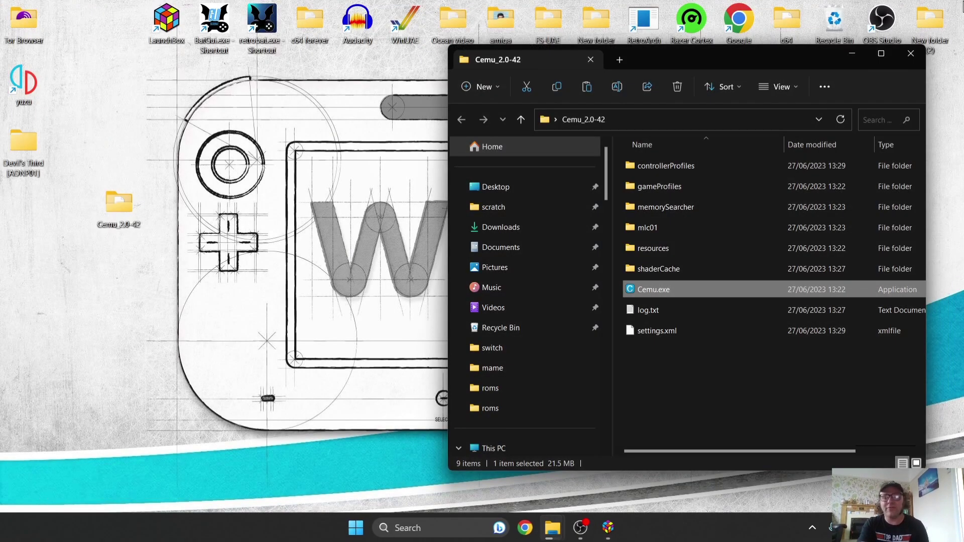
click(912, 55)
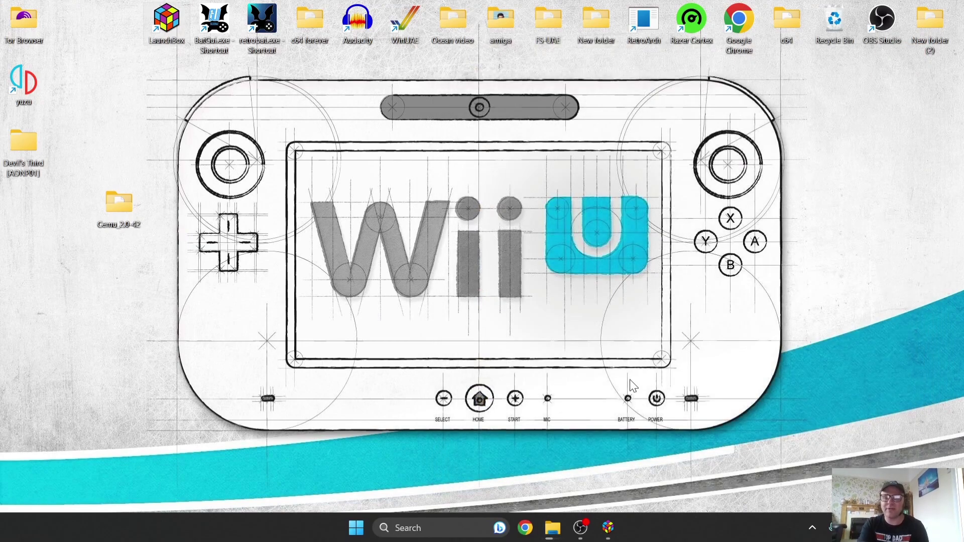
Switch to LaunchBox, launch Devil's Third, and accept the screen calibration with both areas at 0
click(608, 528)
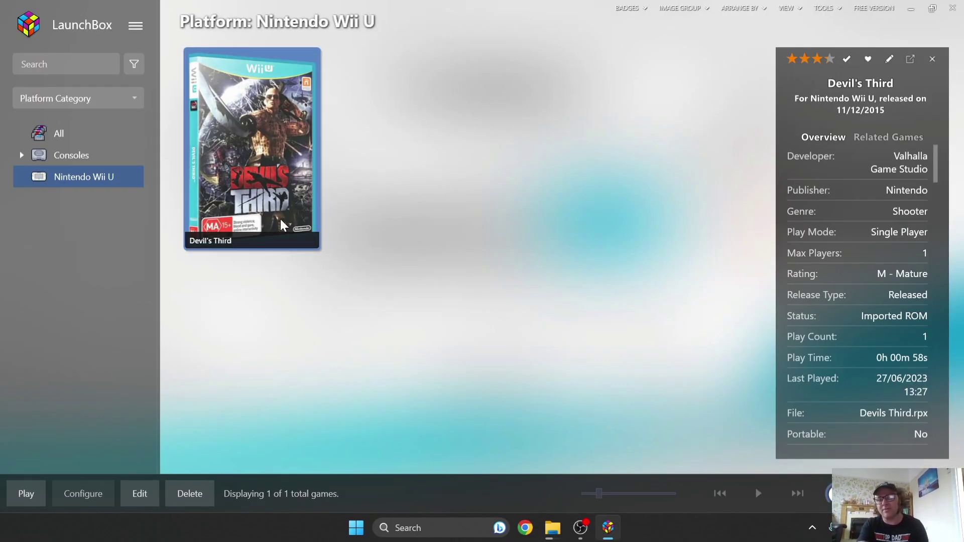
double_click(260, 185)
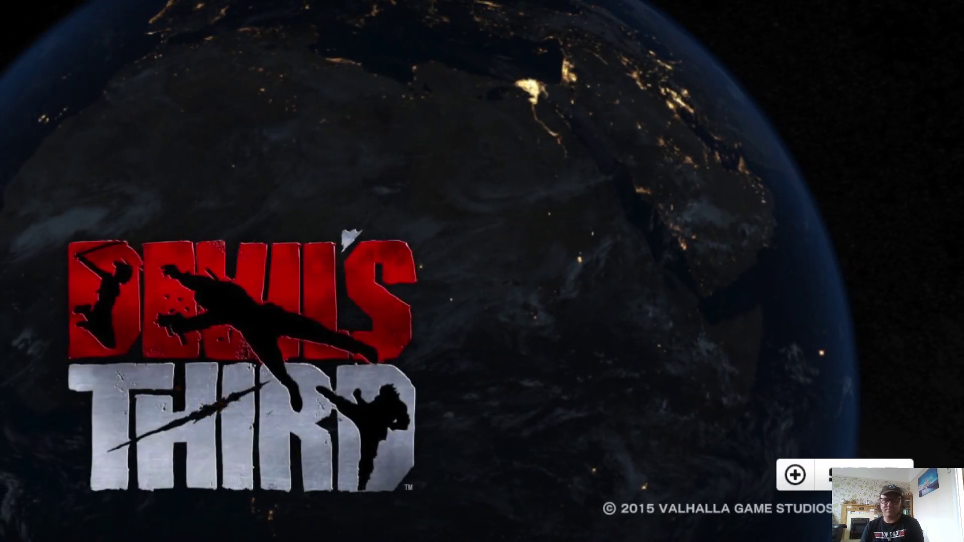
key(Return)
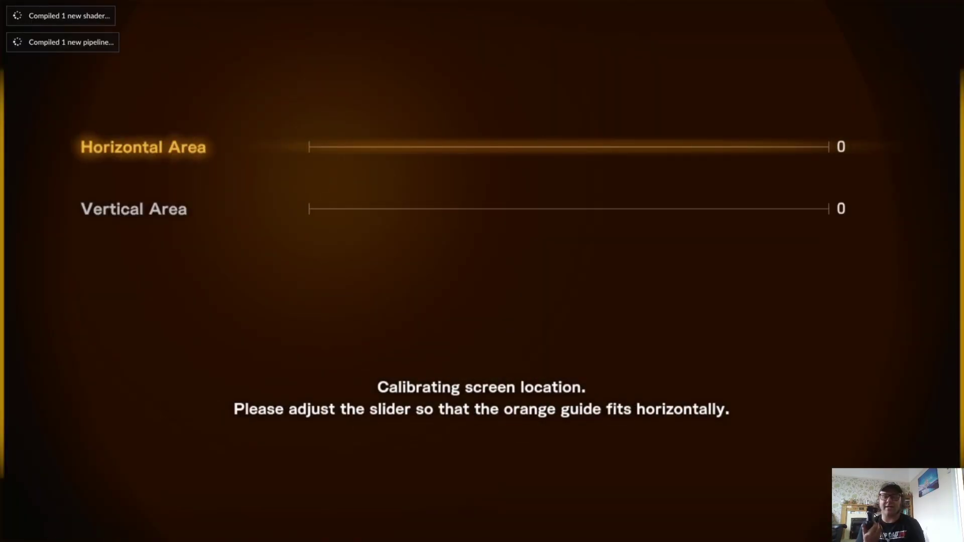
key(Return)
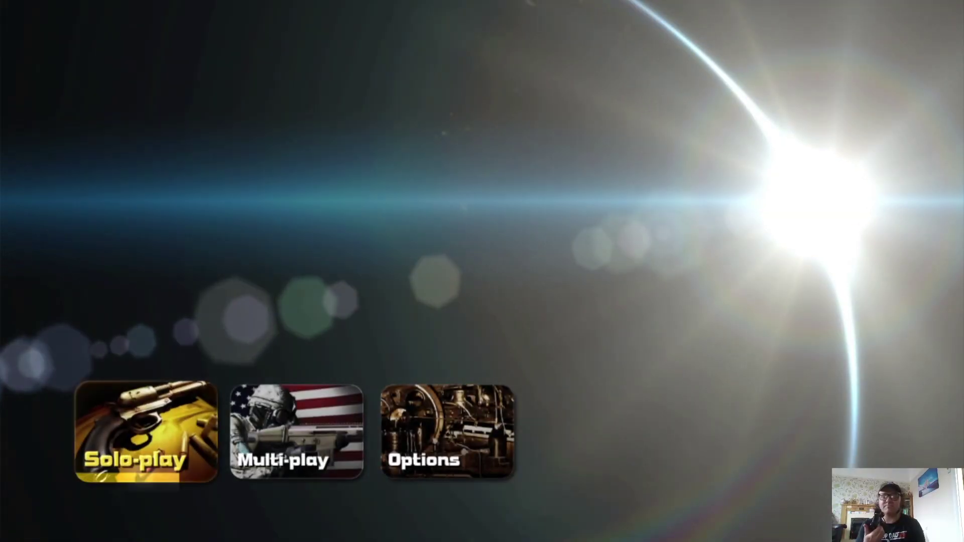
Start a new Solo-play game to test the controller, leave full screen during the intro, and close the game window
key(Return)
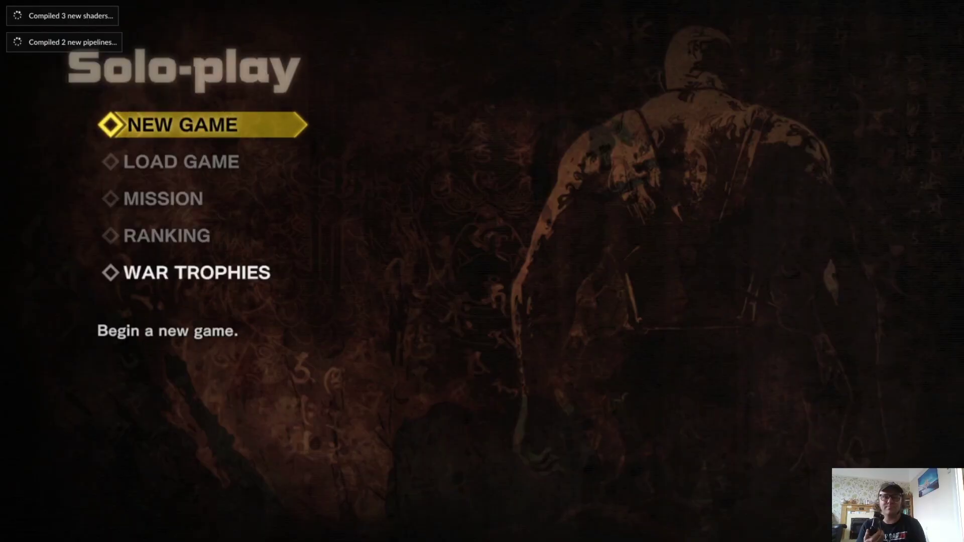
key(Return)
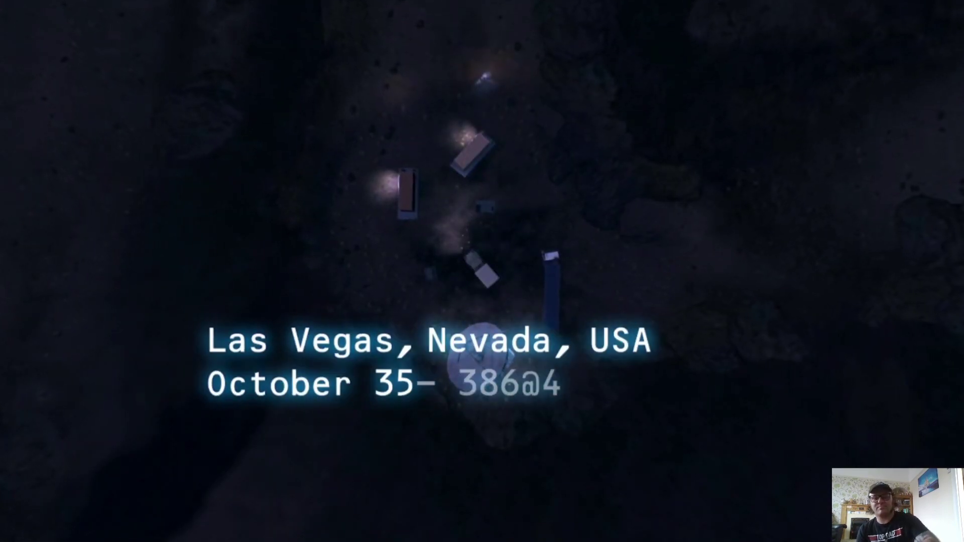
key(alt+Return)
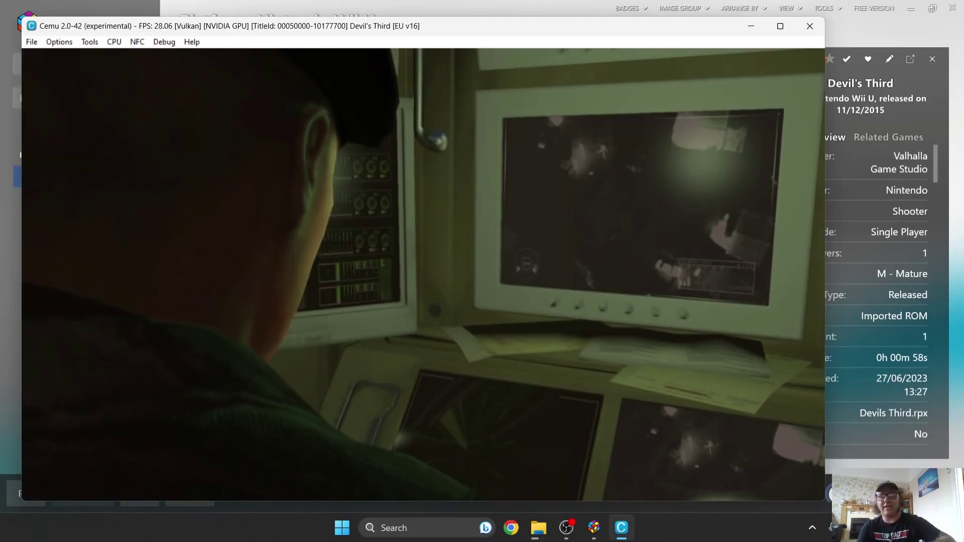
click(810, 30)
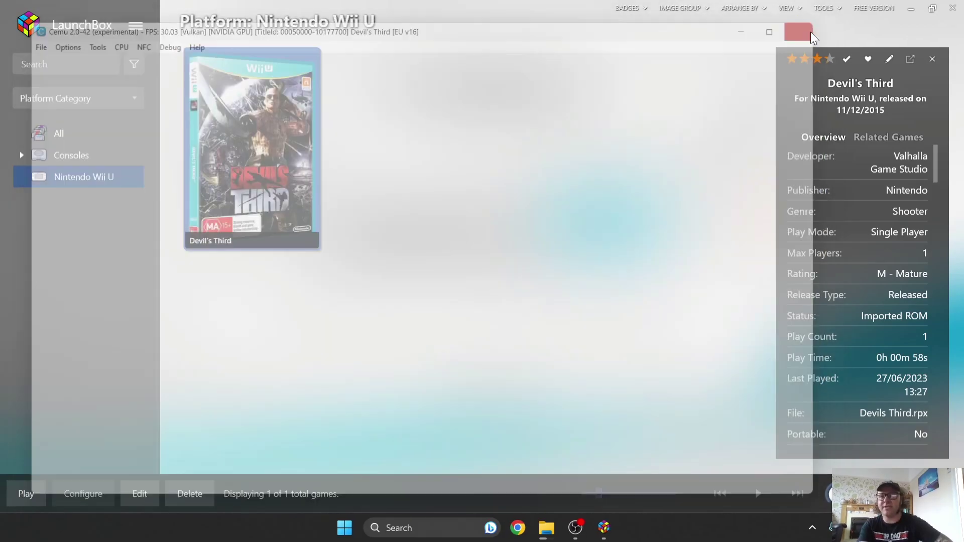